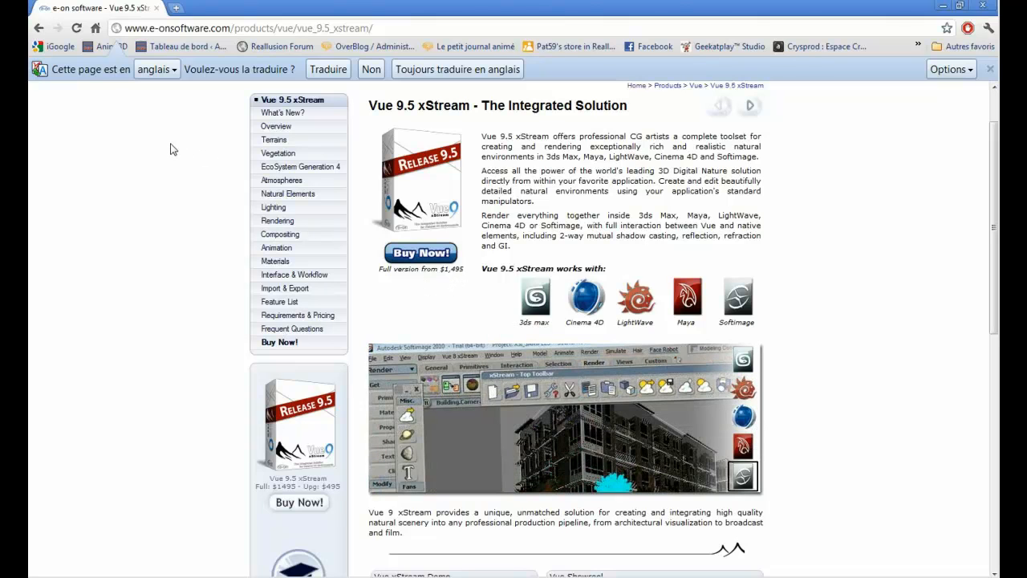
Switch from the web browser to Vue 9.5 Infinite
{"action": "left_click", "coordinate": [943, 7]}
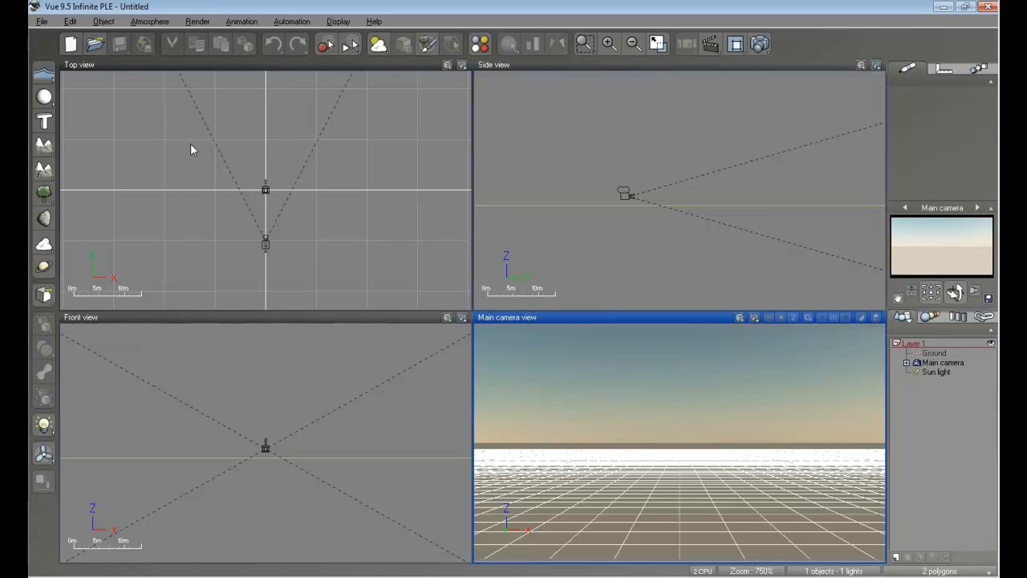
{"action": "left_click", "coordinate": [41, 22]}
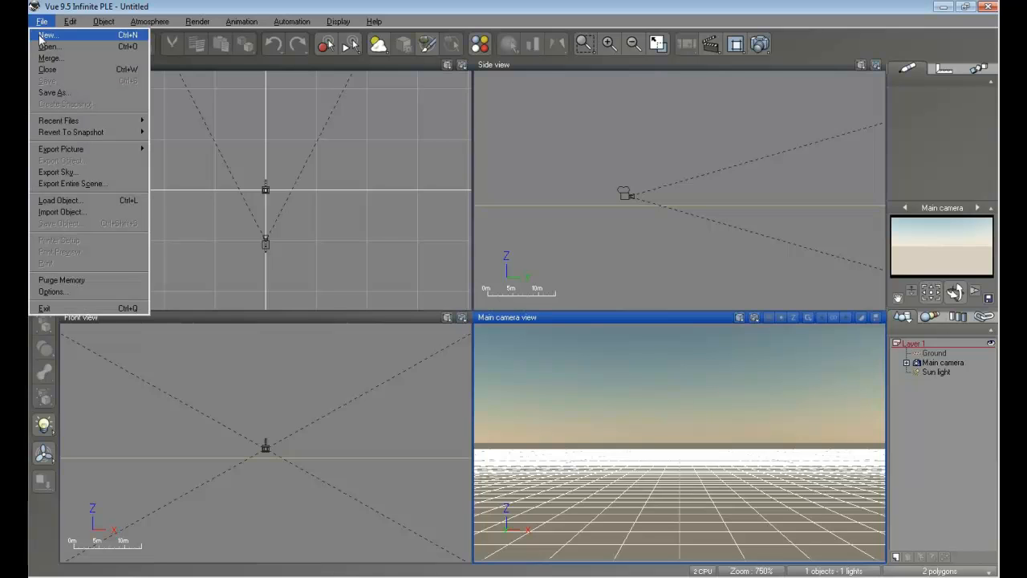
{"action": "mouse_move", "coordinate": [50, 151]}
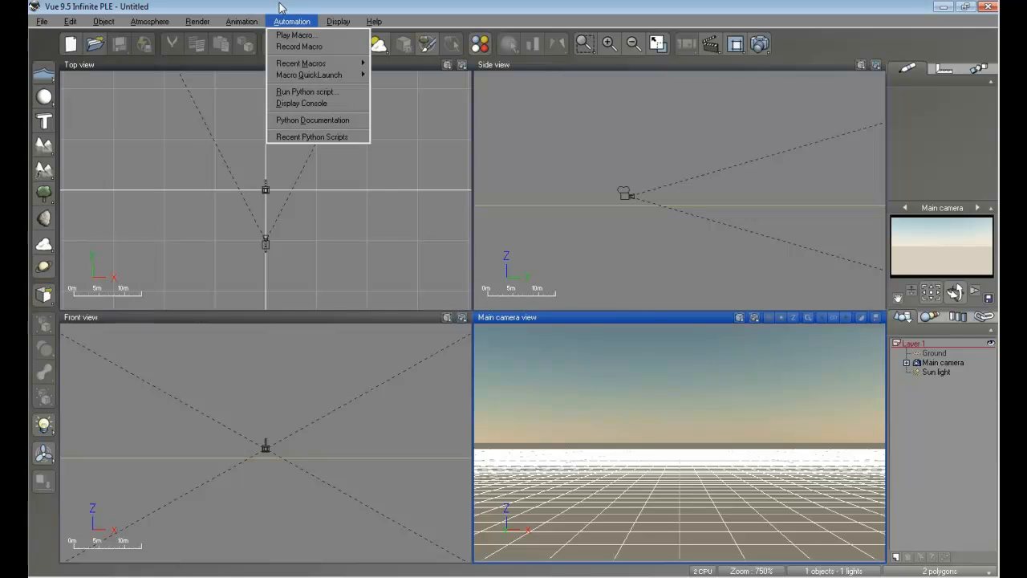
{"action": "mouse_move", "coordinate": [128, 24]}
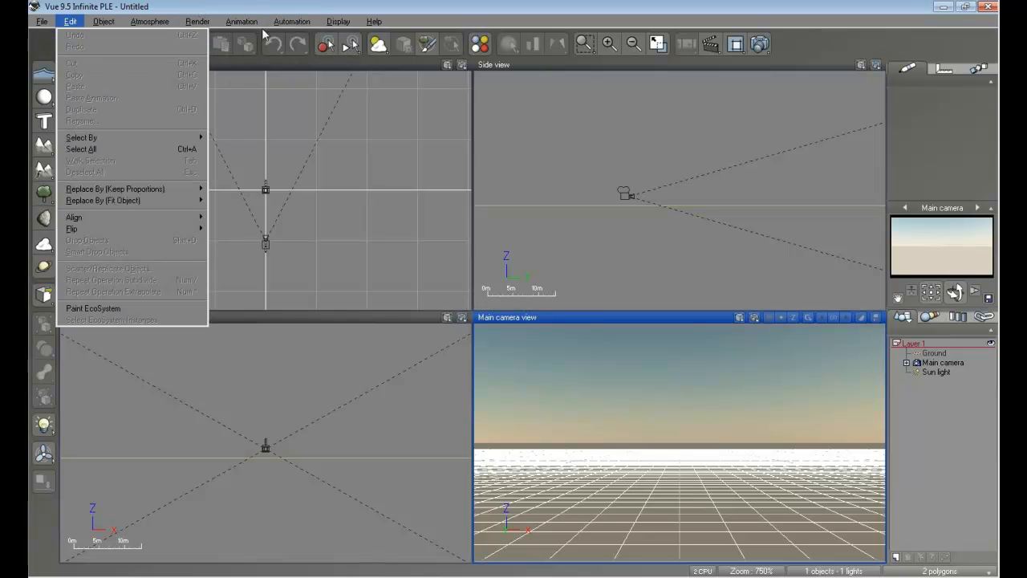
{"action": "mouse_move", "coordinate": [353, 24]}
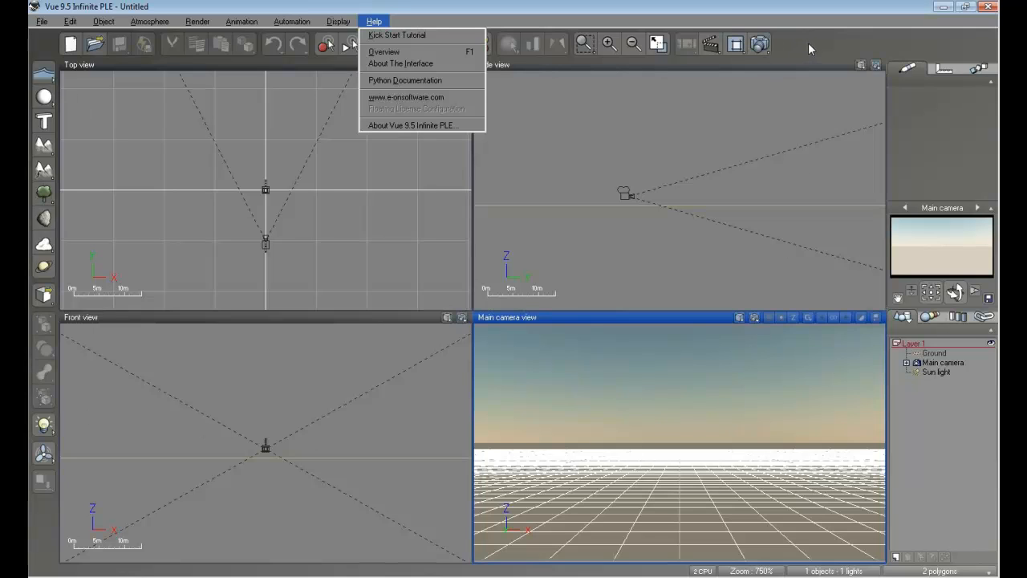
{"action": "key", "text": "Escape"}
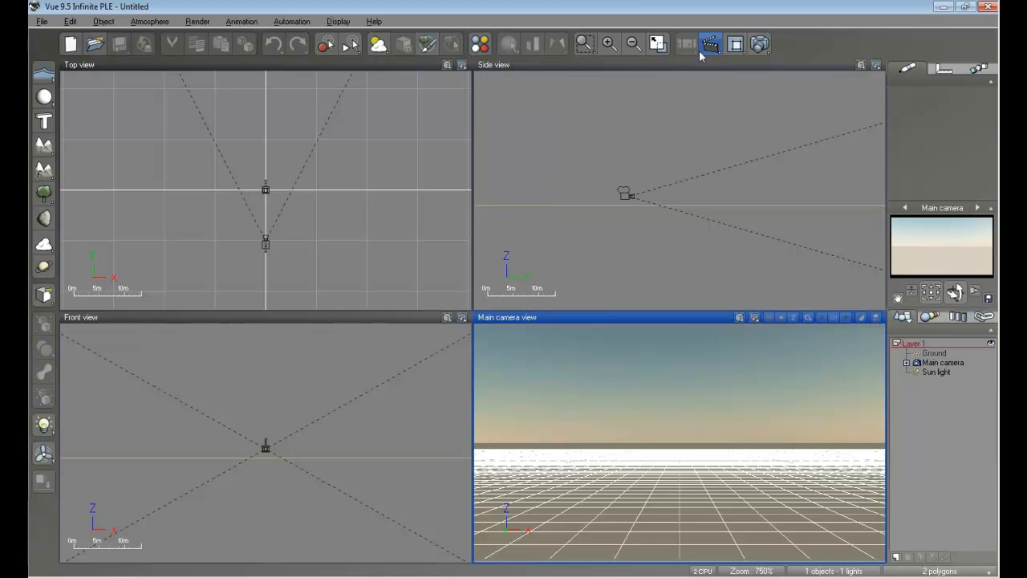
Maximize the main camera view and restore the four-view layout
{"action": "left_click", "coordinate": [655, 41]}
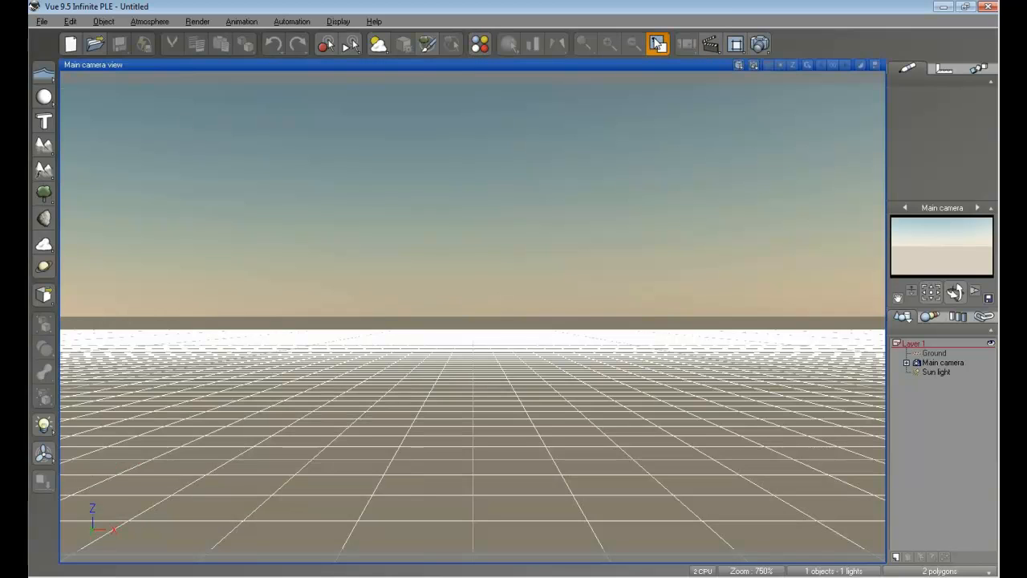
{"action": "left_click", "coordinate": [656, 42]}
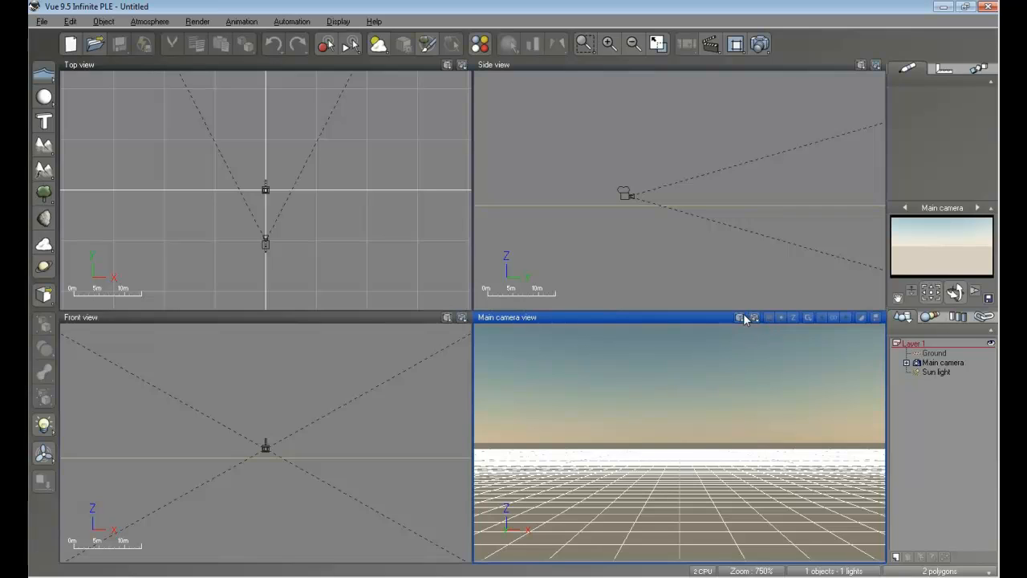
Add a sphere and a cylinder primitive to the scene and undo both creations
{"action": "left_click", "coordinate": [44, 97]}
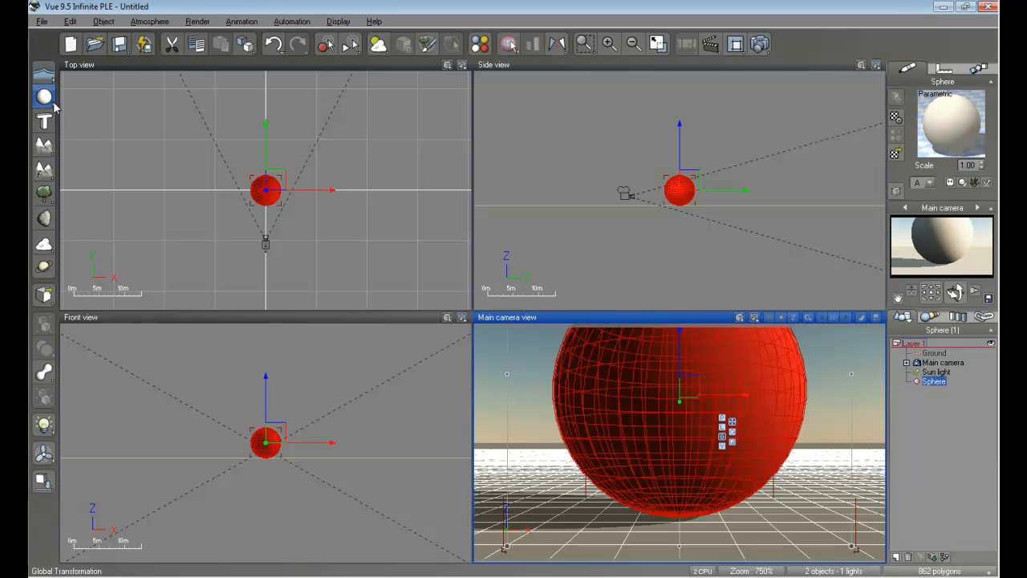
{"action": "left_click", "coordinate": [53, 105]}
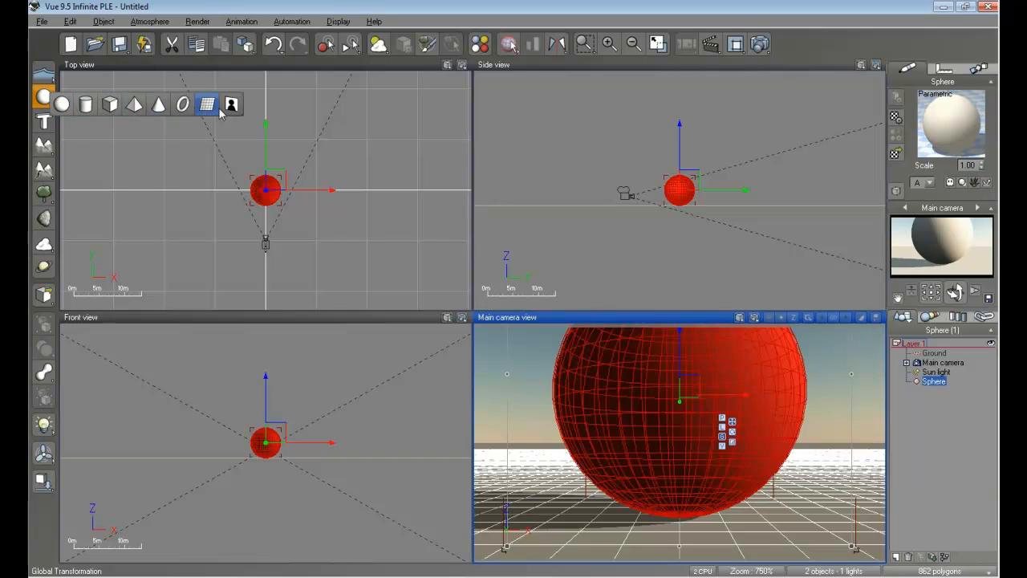
{"action": "left_click", "coordinate": [88, 108]}
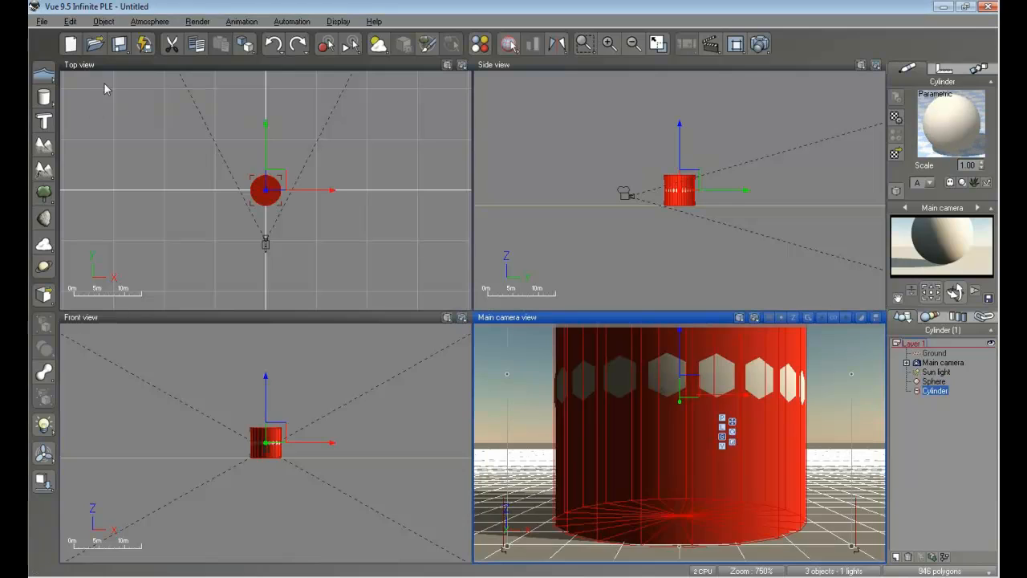
{"action": "left_click", "coordinate": [273, 45]}
{"action": "left_click", "coordinate": [274, 45]}
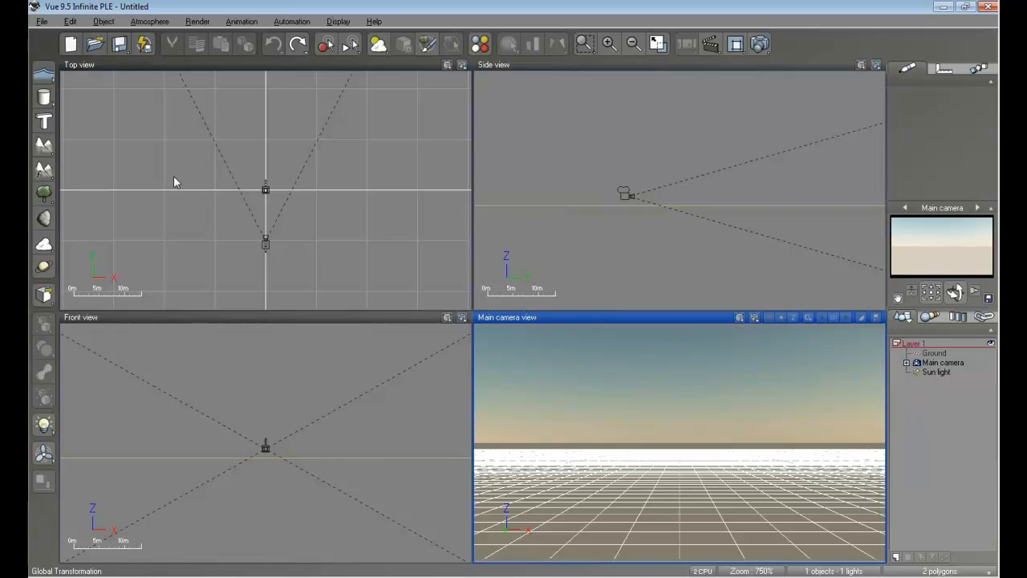
Enable numbered backups for saved scenes in the general preferences of the program options
{"action": "left_click", "coordinate": [41, 23]}
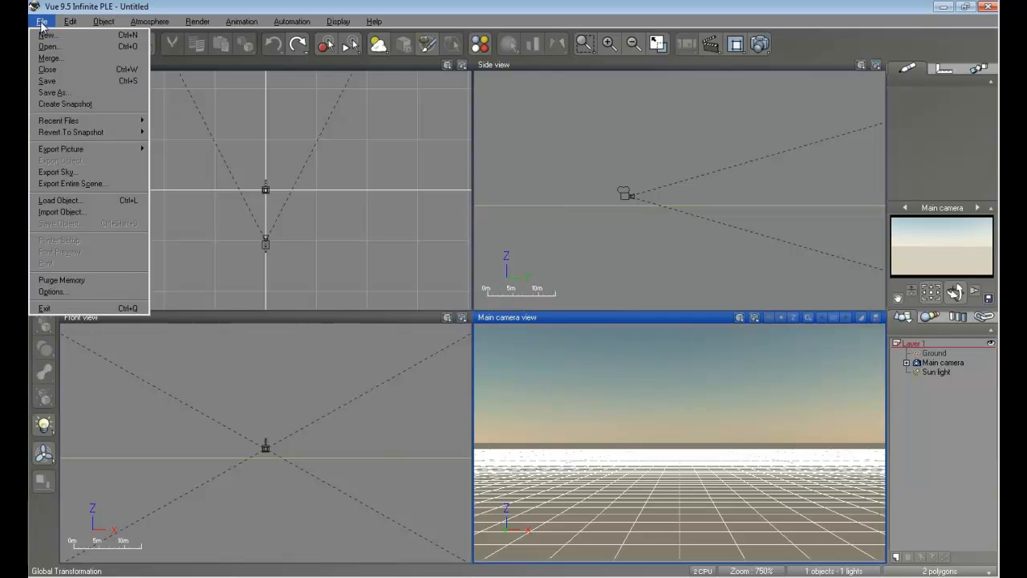
{"action": "left_click", "coordinate": [51, 292]}
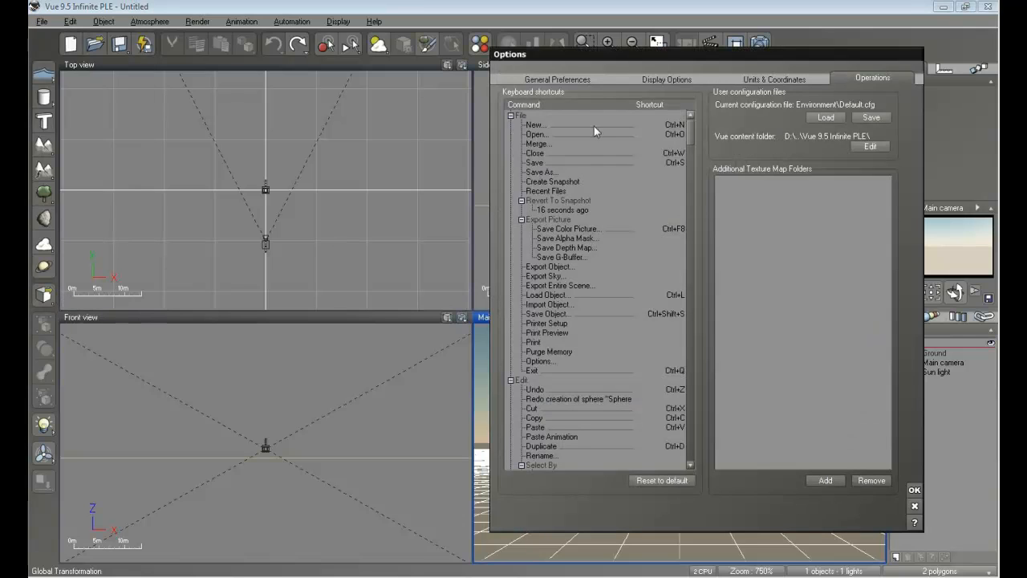
{"action": "left_click_drag", "start_coordinate": [660, 58], "coordinate": [309, 47]}
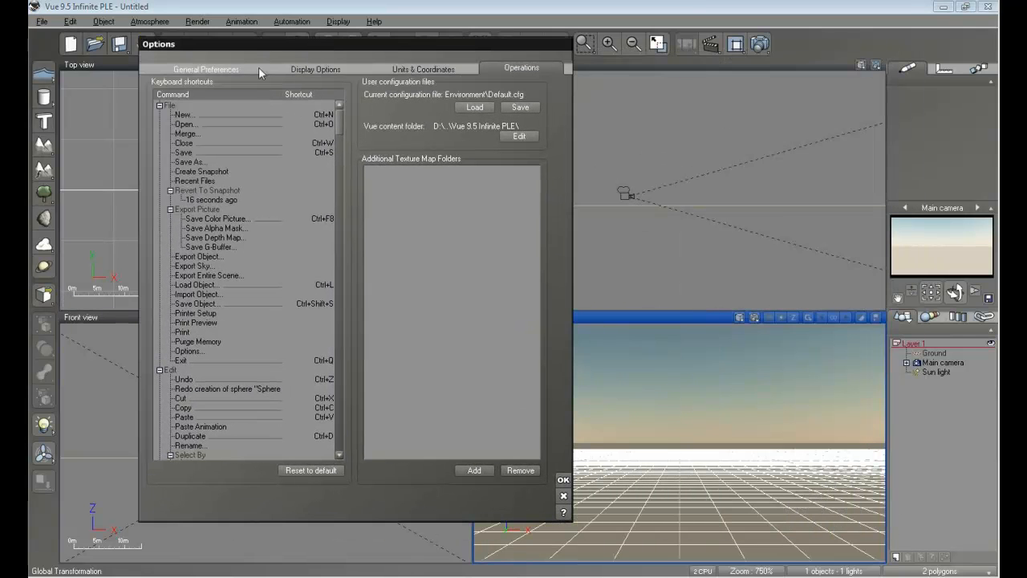
{"action": "left_click", "coordinate": [189, 69]}
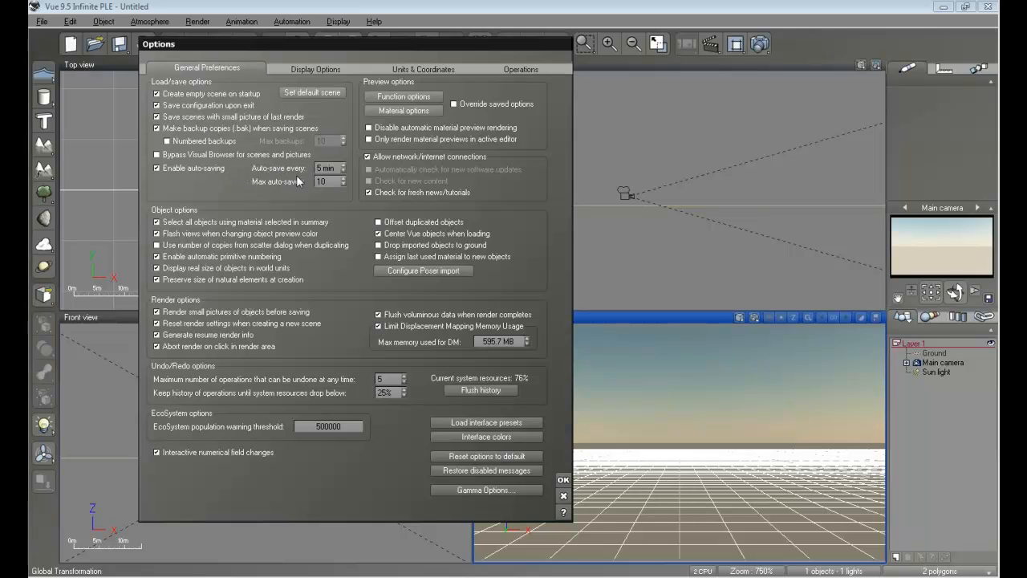
{"action": "left_click", "coordinate": [167, 142]}
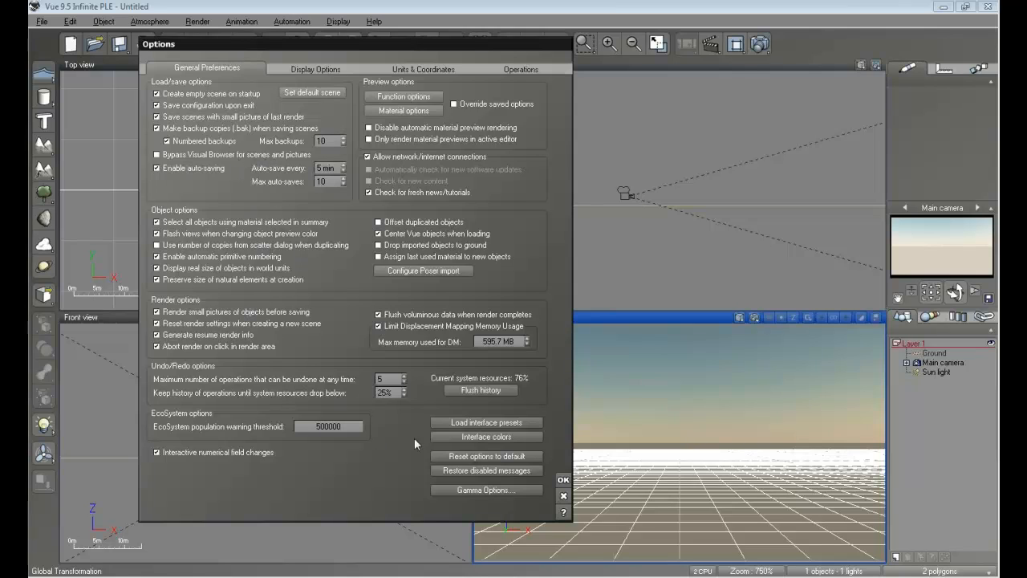
Load the Default user interface preset from the general preferences
{"action": "left_click", "coordinate": [479, 425]}
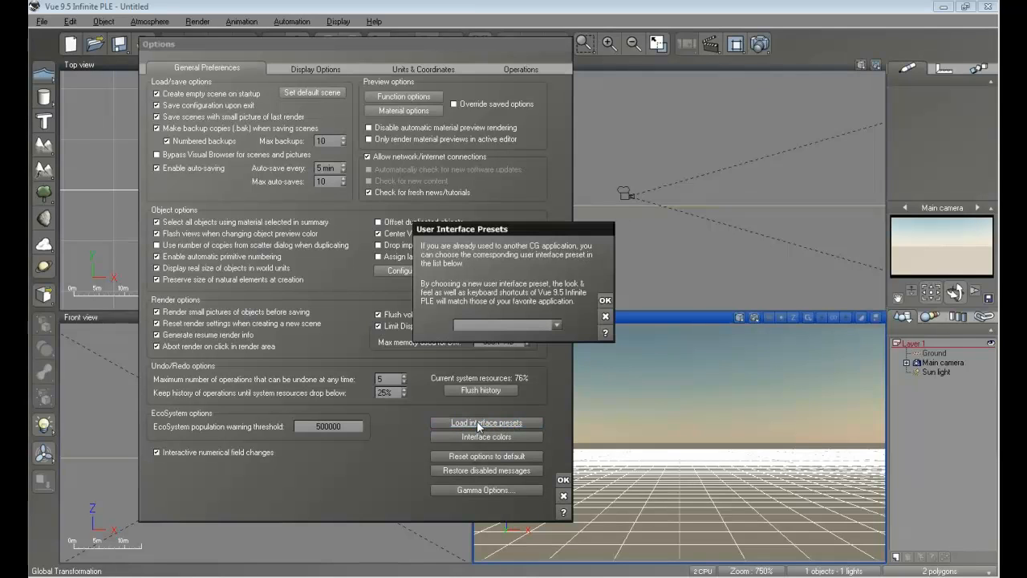
{"action": "left_click", "coordinate": [556, 325]}
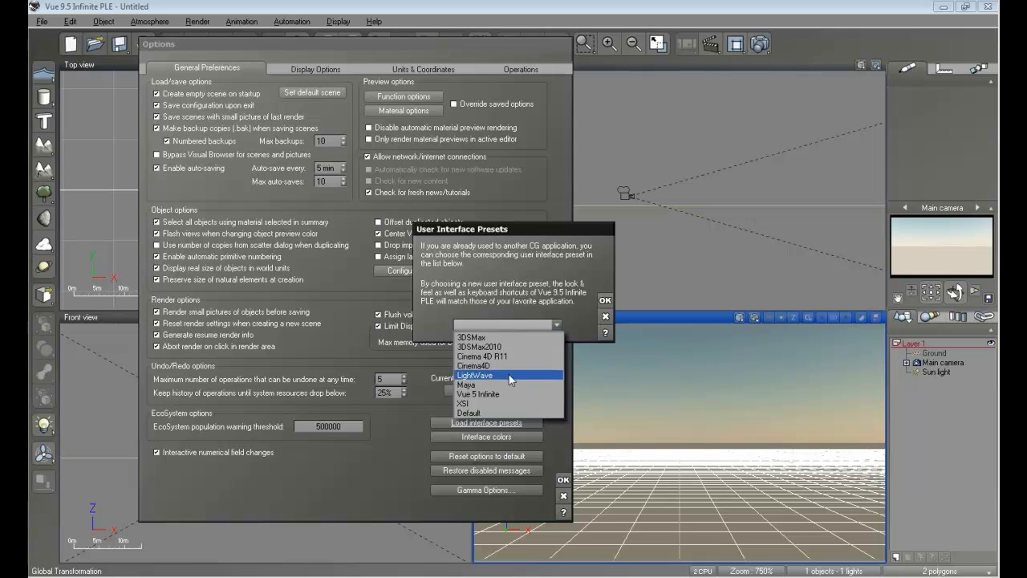
{"action": "left_click", "coordinate": [487, 413]}
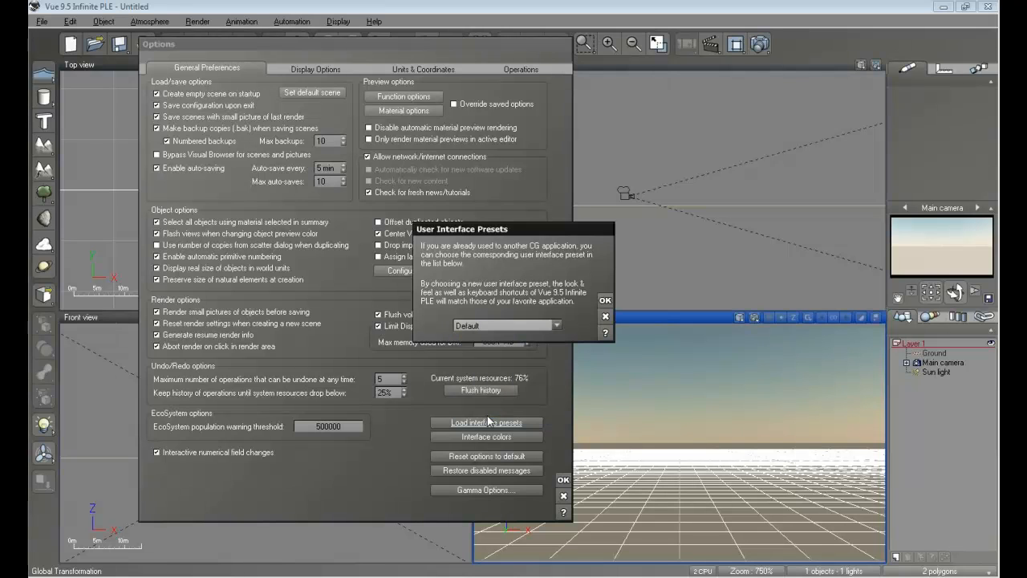
{"action": "left_click", "coordinate": [606, 301]}
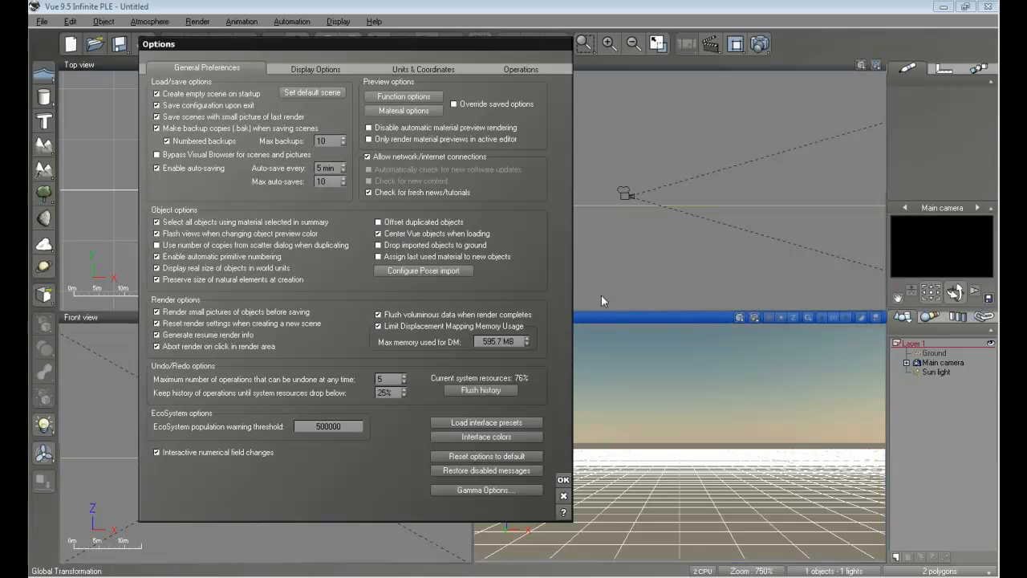
Enable scene anti-aliasing and line anti-aliasing in the display options
{"action": "left_click", "coordinate": [299, 69]}
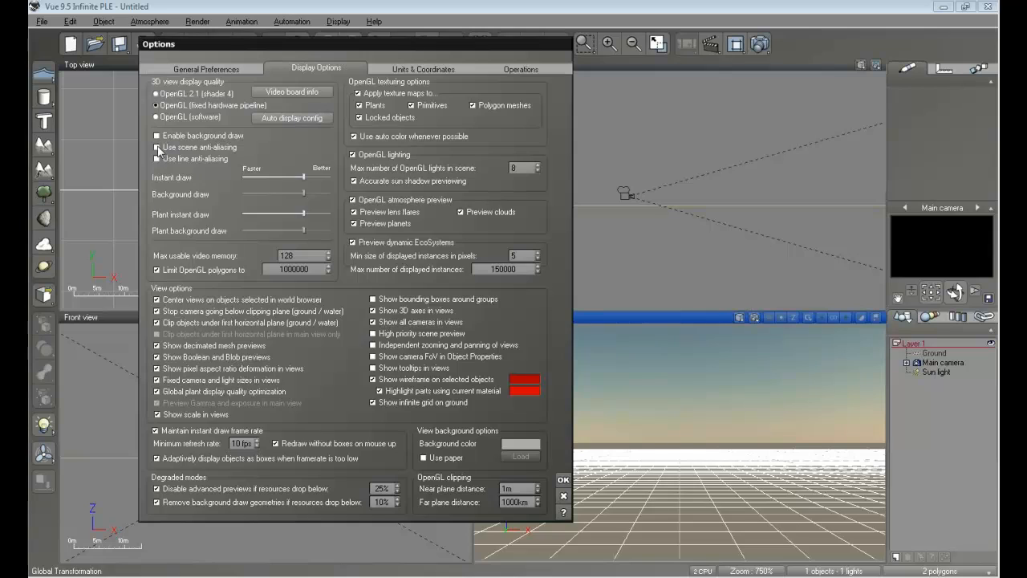
{"action": "left_click", "coordinate": [158, 149]}
{"action": "left_click", "coordinate": [158, 158]}
Run the automatic OpenGL display configuration, resetting and restarting Vue without saving the modified scene
{"action": "left_click", "coordinate": [290, 121]}
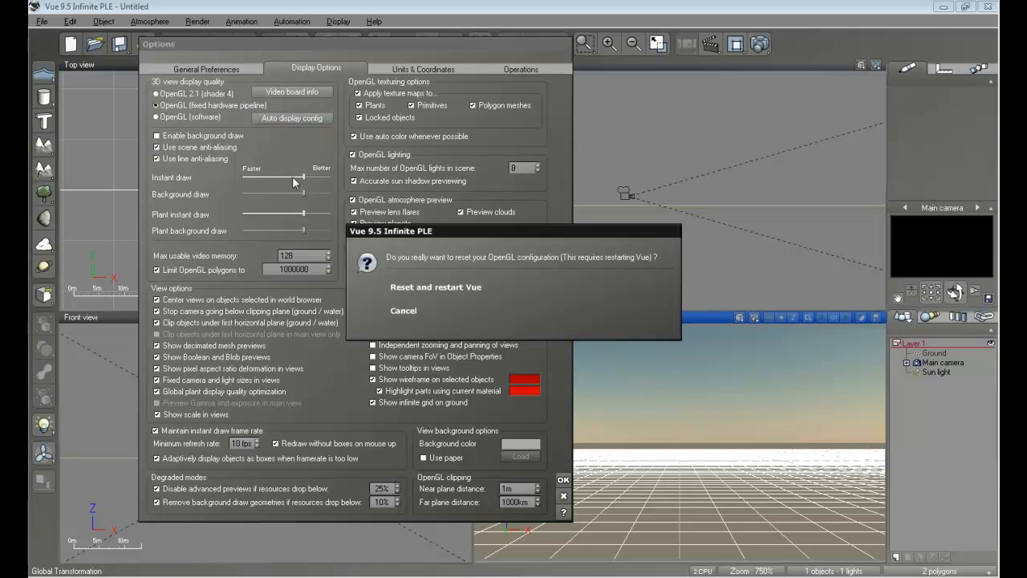
{"action": "left_click", "coordinate": [414, 288]}
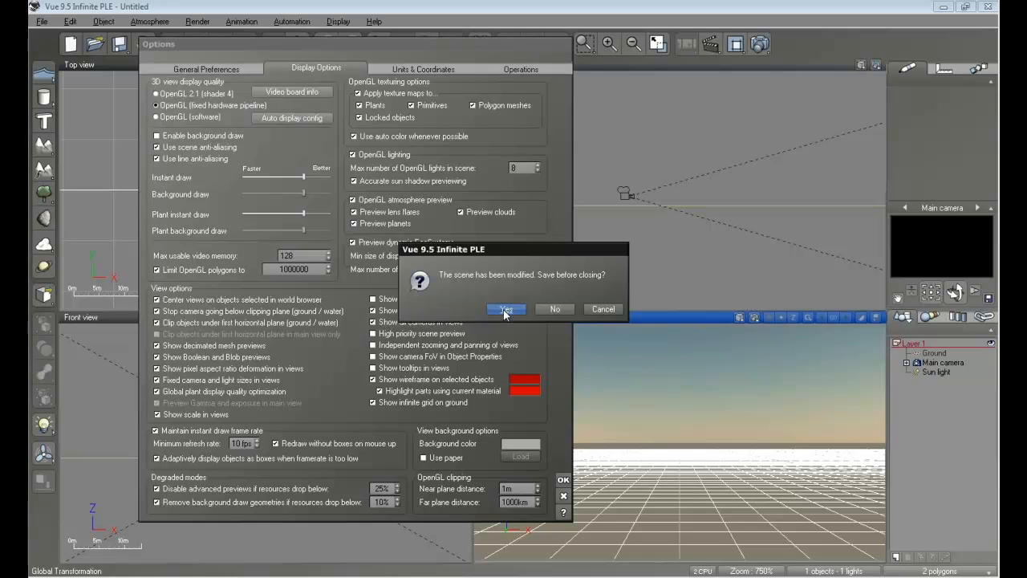
{"action": "left_click", "coordinate": [553, 309]}
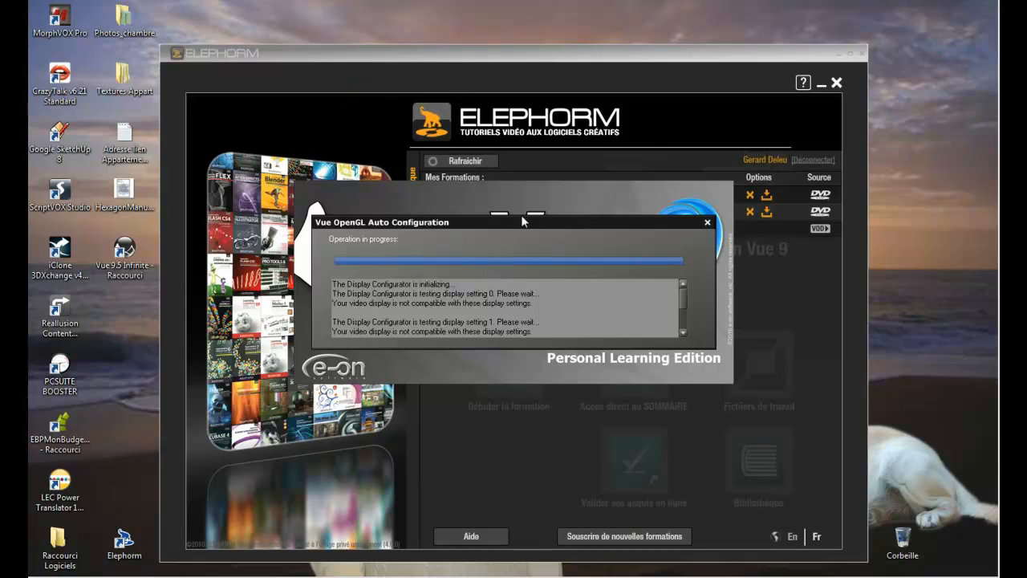
{"action": "left_click_drag", "start_coordinate": [538, 60], "coordinate": [535, 37]}
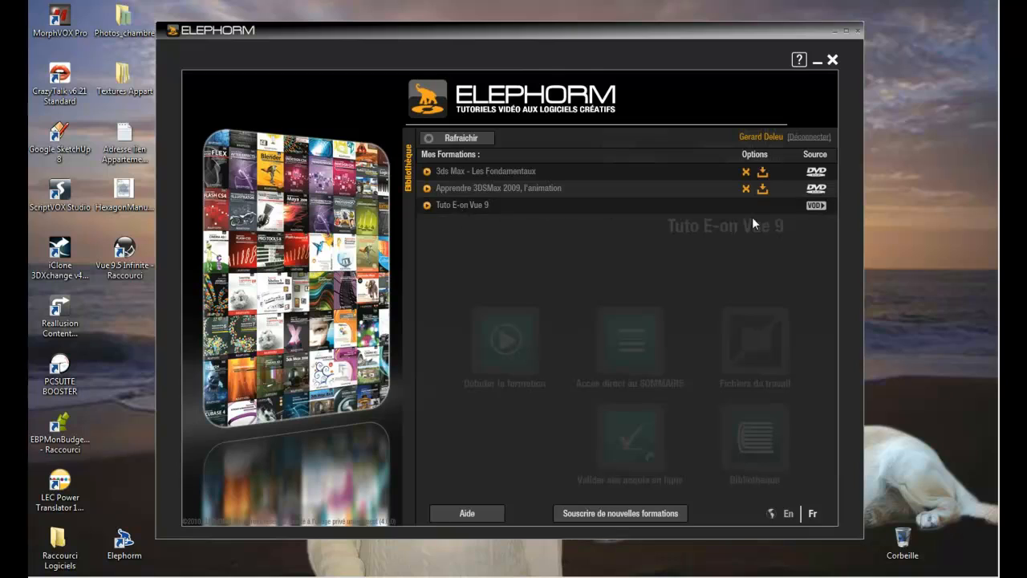
{"action": "left_click", "coordinate": [465, 207]}
{"action": "left_click", "coordinate": [630, 352]}
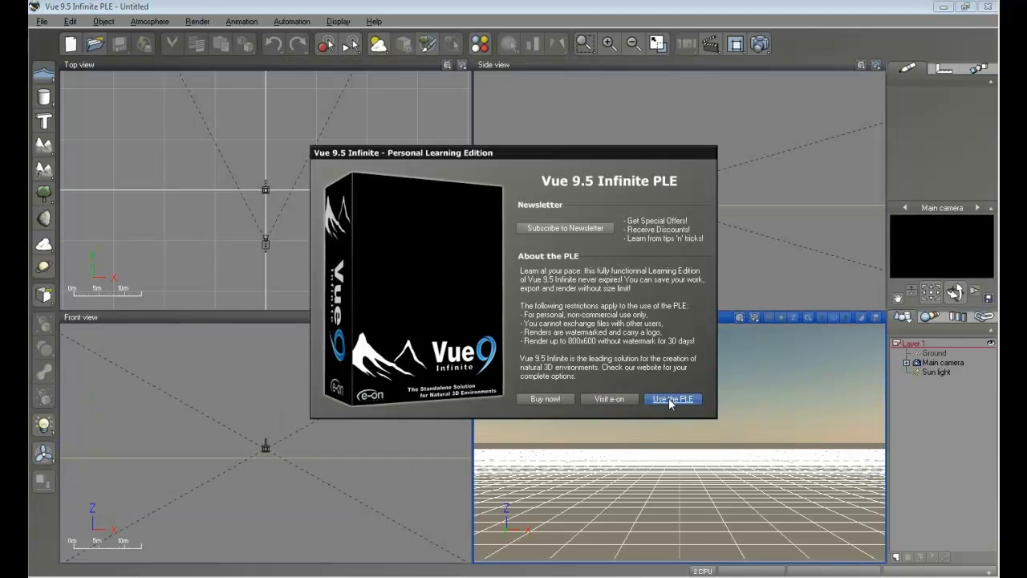
Continue into the restarted program with the Personal Learning Edition
{"action": "left_click", "coordinate": [671, 399]}
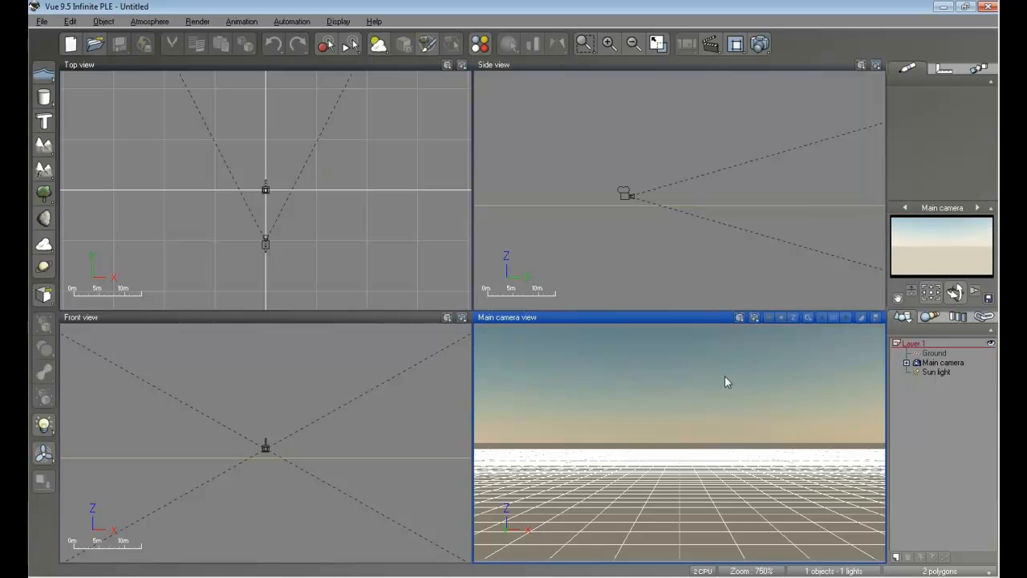
Review the program options for display quality, units and coordinates including the Vue unit choices, and keyboard shortcuts
{"action": "left_click", "coordinate": [41, 21]}
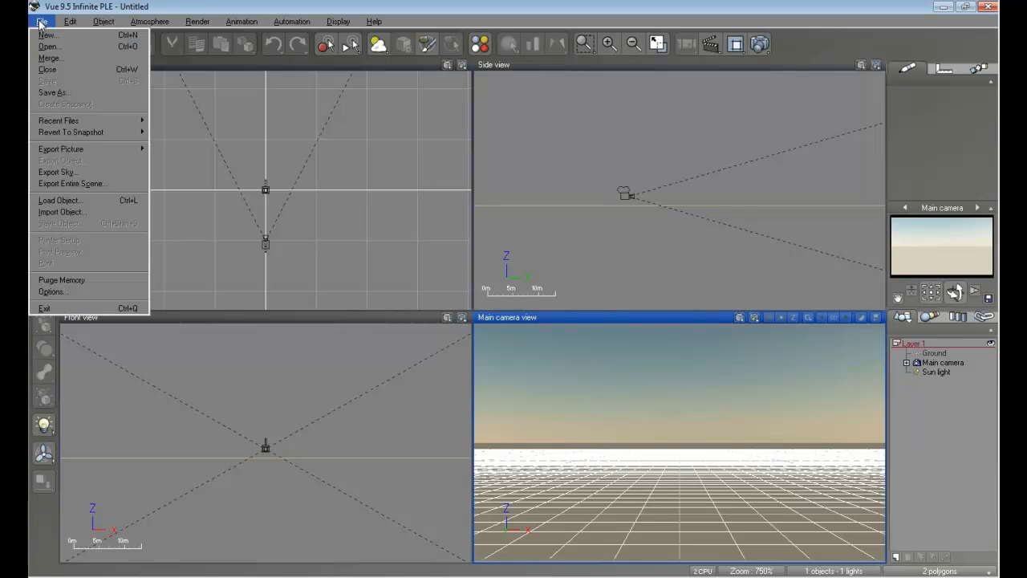
{"action": "left_click", "coordinate": [48, 292]}
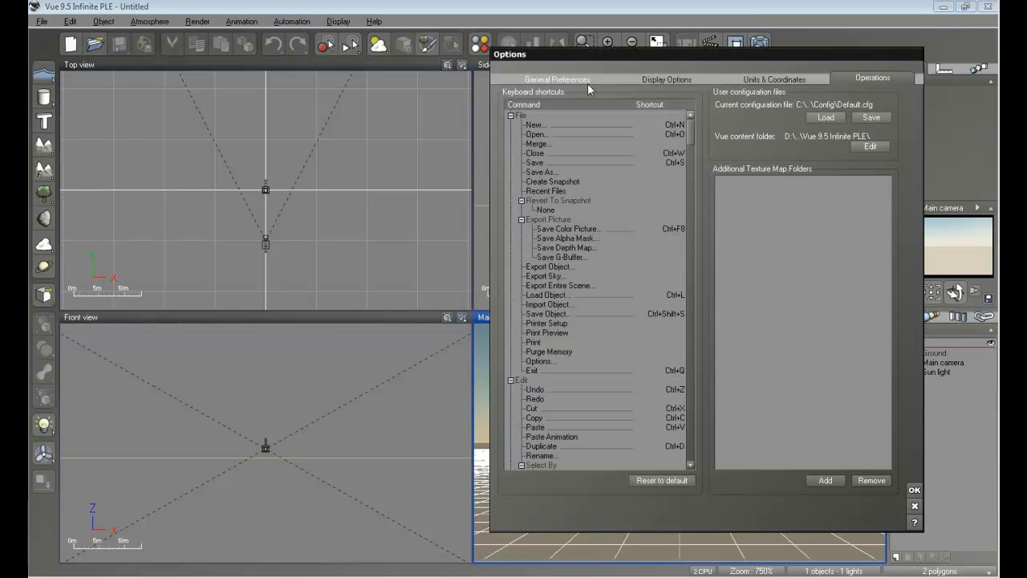
{"action": "left_click", "coordinate": [687, 77]}
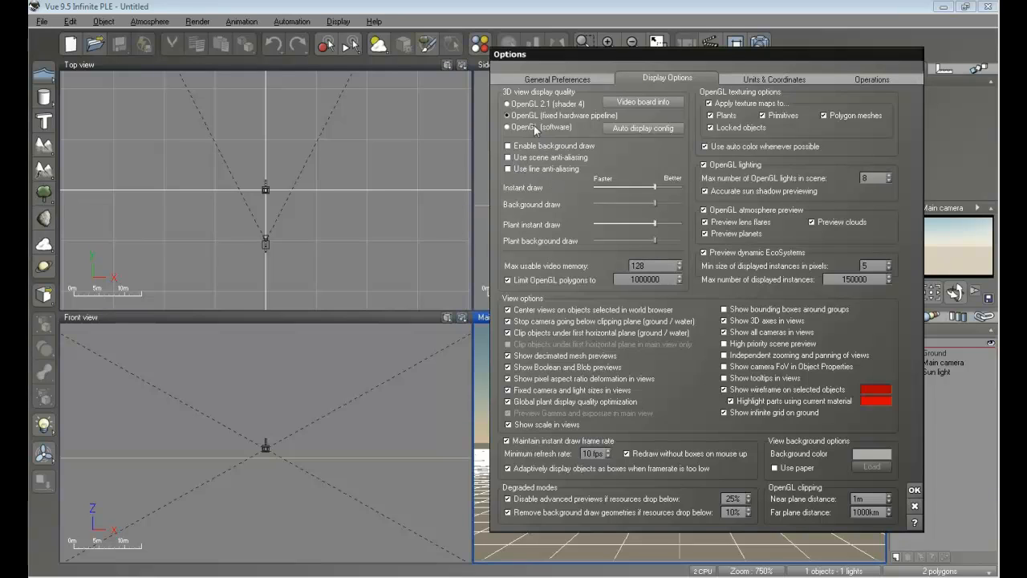
{"action": "left_click", "coordinate": [767, 80]}
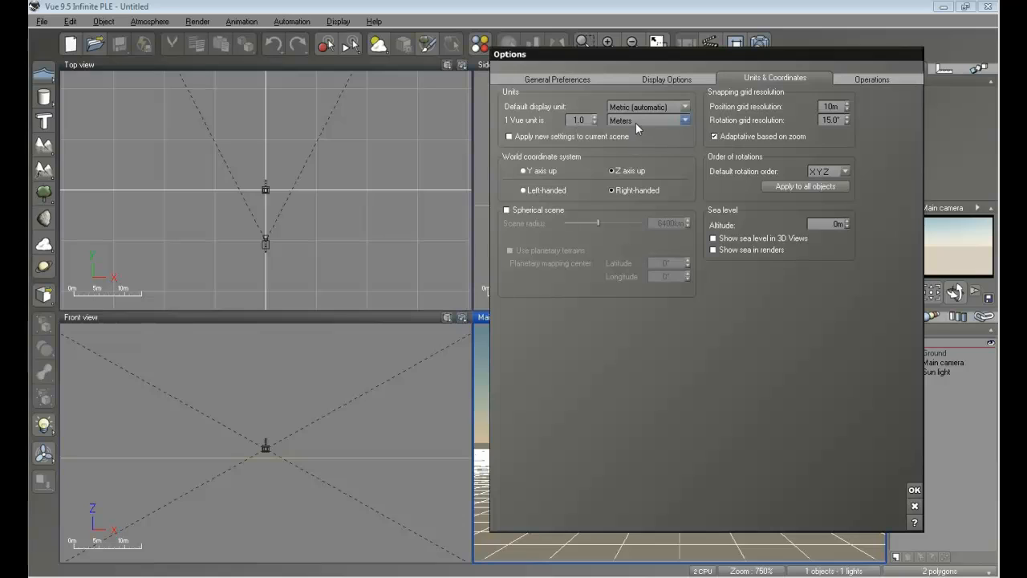
{"action": "left_click", "coordinate": [686, 121]}
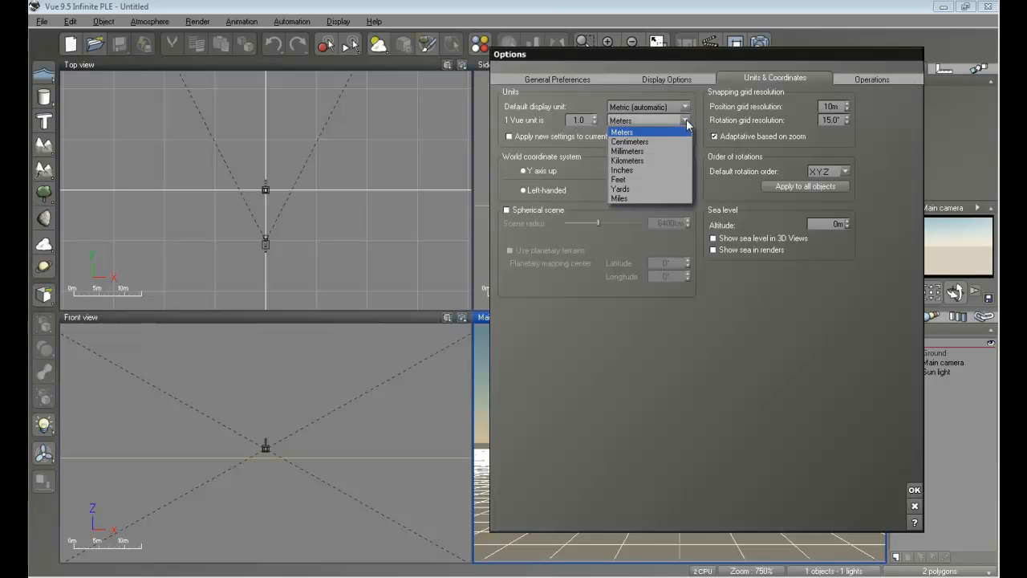
{"action": "left_click", "coordinate": [686, 120]}
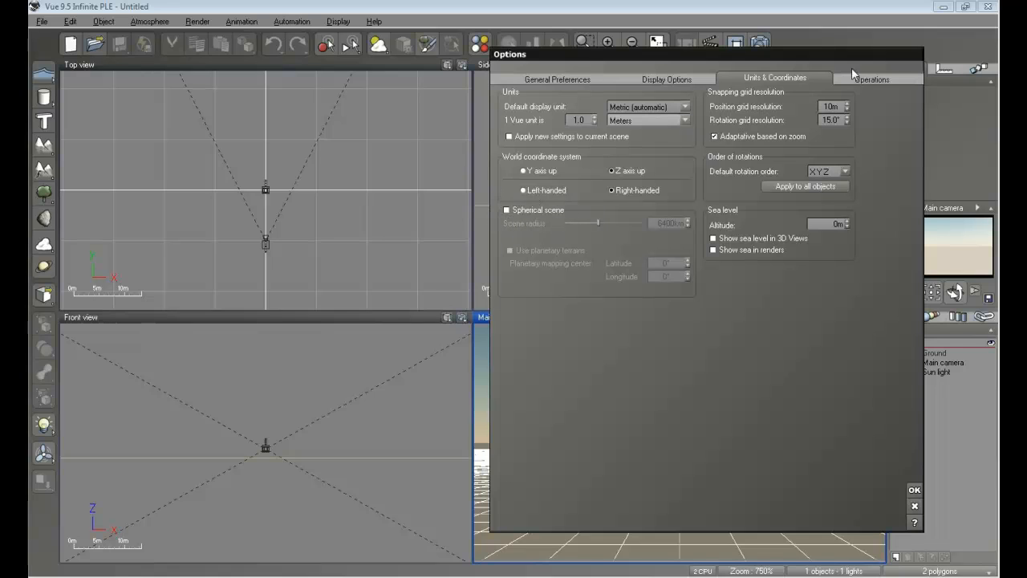
{"action": "left_click", "coordinate": [874, 80]}
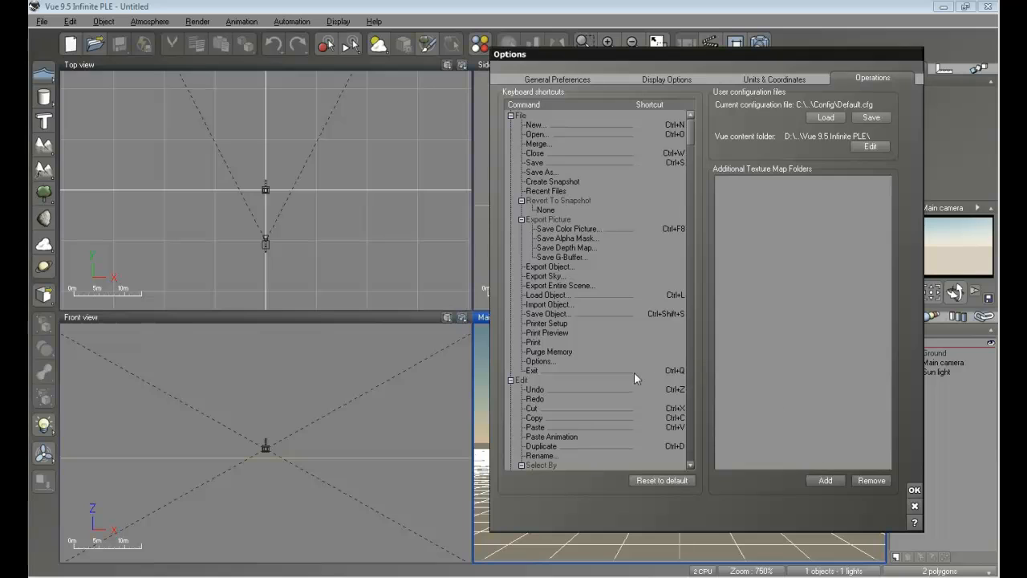
Review the general preferences and display options, toggling numbered backups on and off again, and accept the options
{"action": "left_click", "coordinate": [544, 82]}
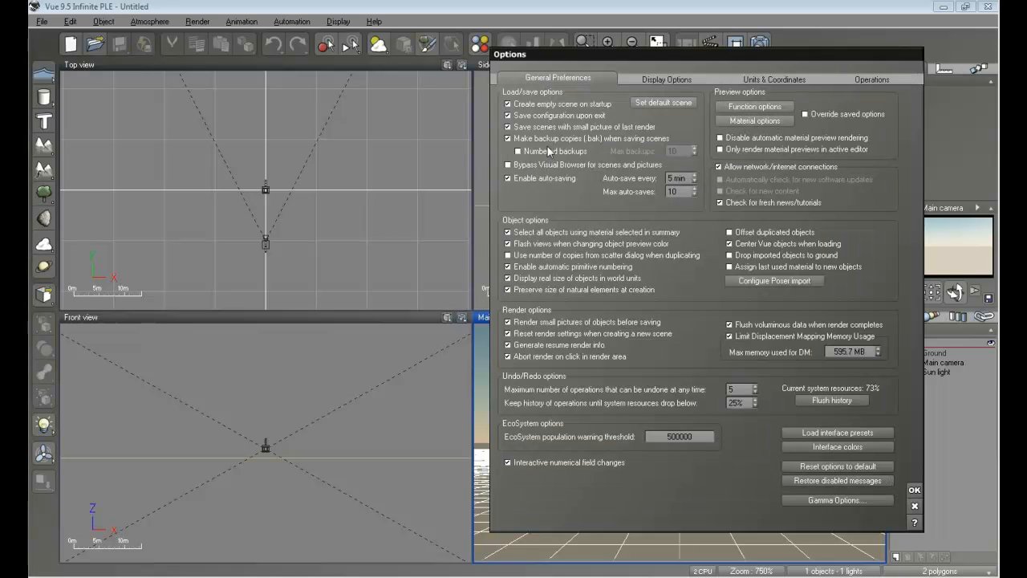
{"action": "left_click", "coordinate": [517, 152]}
{"action": "left_click", "coordinate": [518, 152]}
{"action": "left_click", "coordinate": [663, 80]}
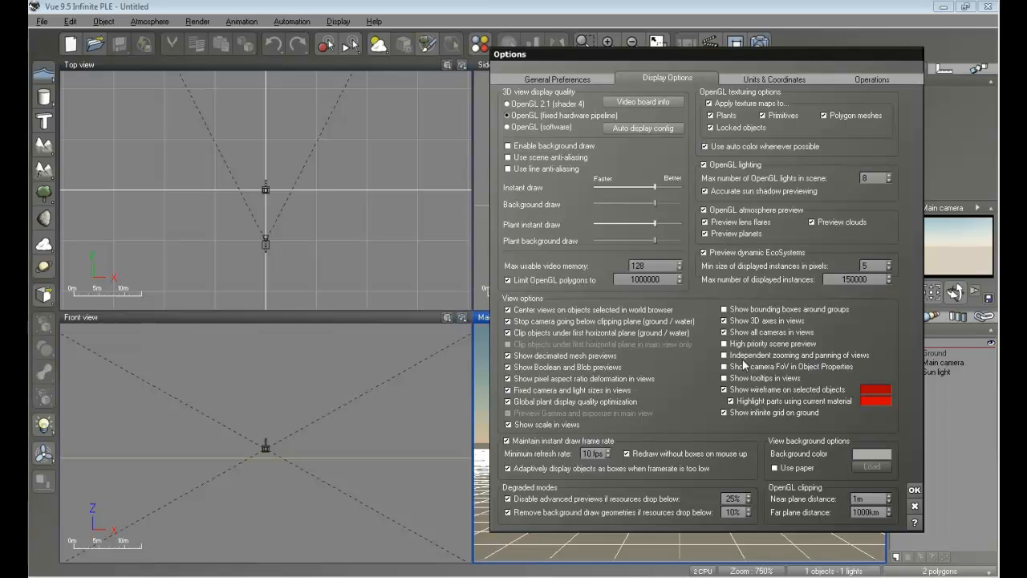
{"action": "left_click", "coordinate": [914, 490]}
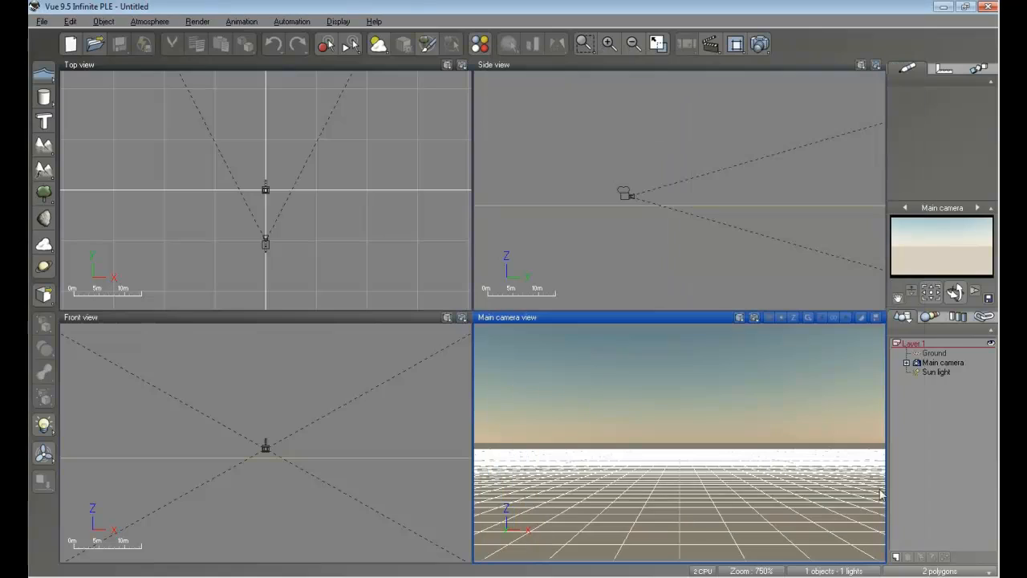
Add a standard terrain to the scene and shift the linked top and front views
{"action": "left_click", "coordinate": [44, 145]}
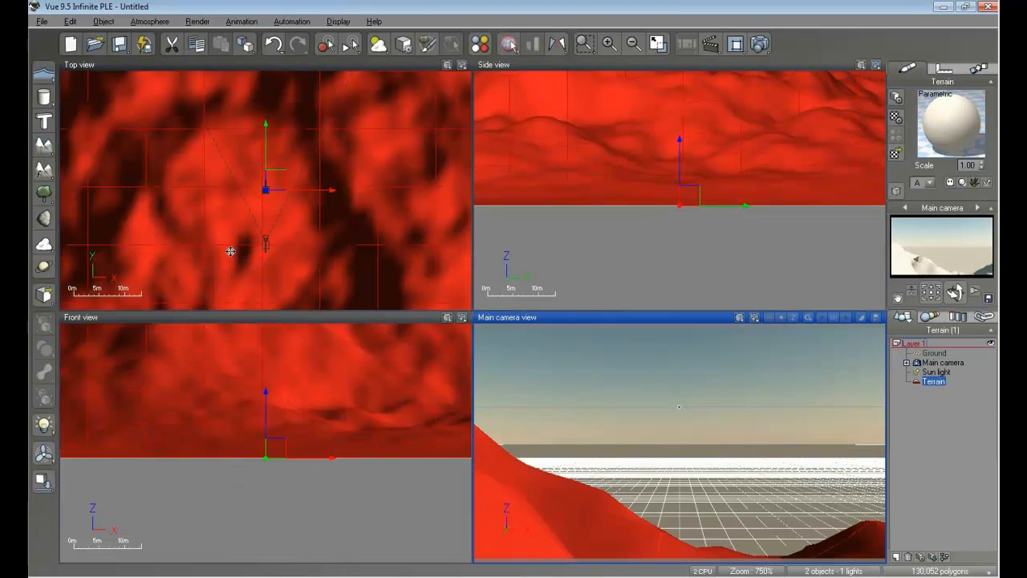
{"action": "right_click_drag", "start_coordinate": [222, 256], "coordinate": [256, 209]}
{"action": "right_click_drag", "start_coordinate": [307, 327], "coordinate": [276, 371]}
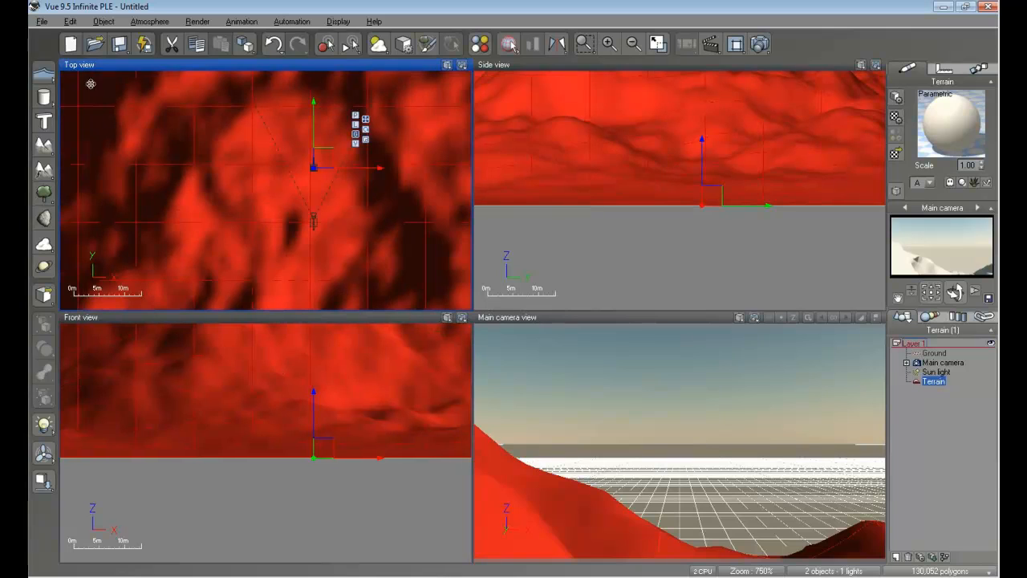
Enable independent zooming and panning of views in the display options, and zoom out only the top view around the terrain
{"action": "left_click", "coordinate": [41, 21]}
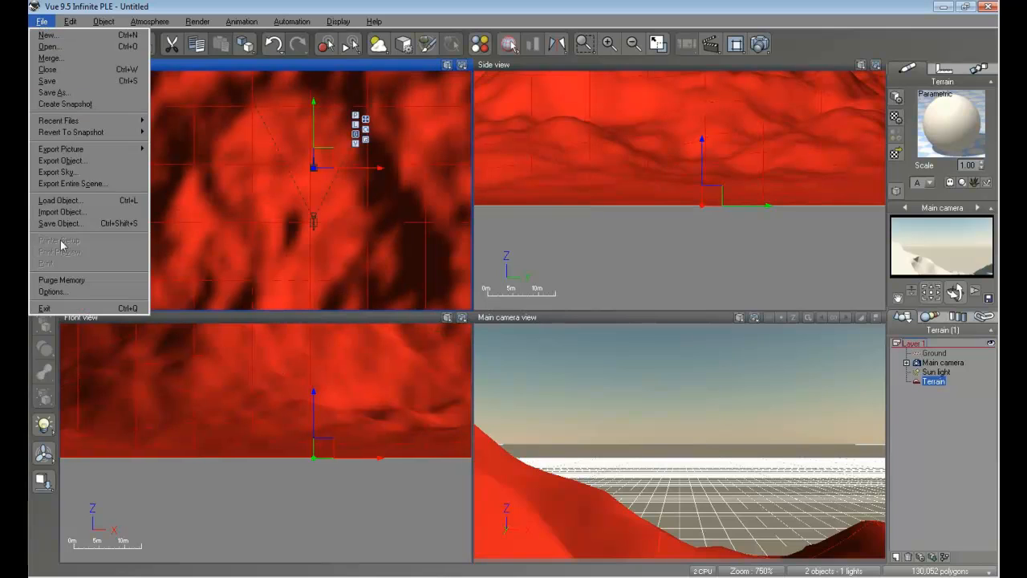
{"action": "left_click", "coordinate": [58, 292]}
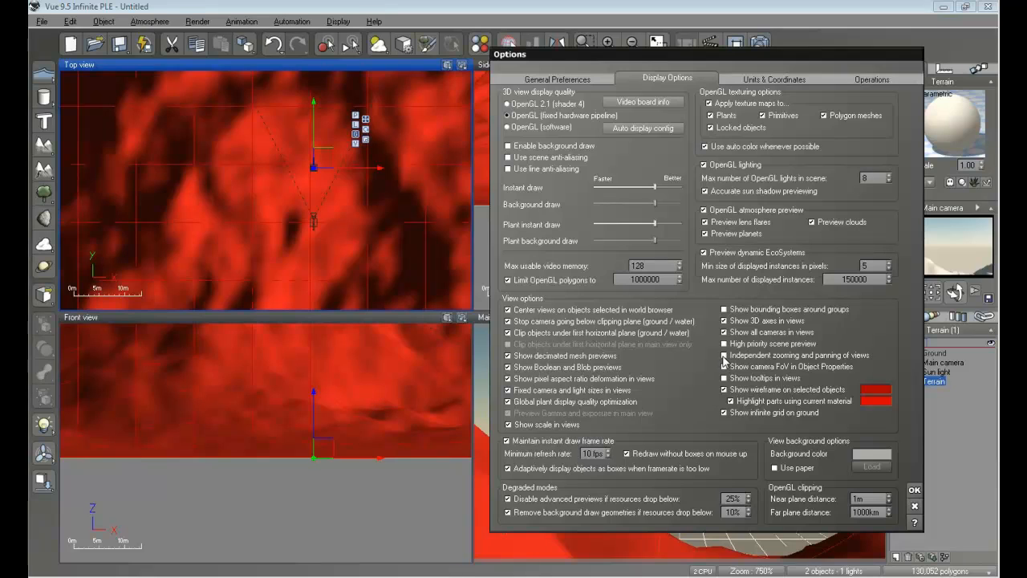
{"action": "left_click", "coordinate": [914, 492]}
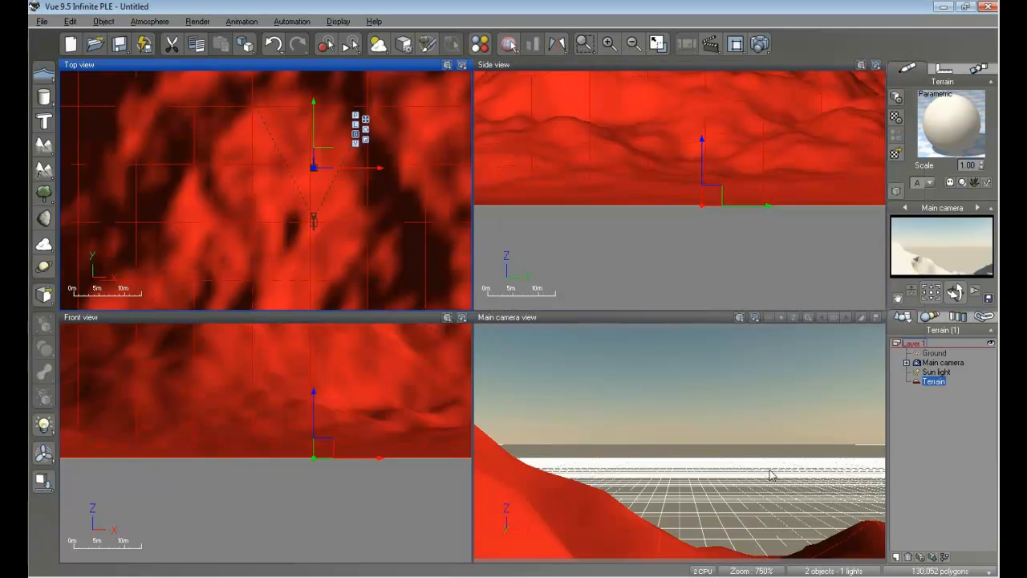
{"action": "right_click_drag", "start_coordinate": [255, 231], "coordinate": [212, 258]}
{"action": "scroll", "coordinate": [213, 218], "scroll_direction": "down", "scroll_amount": 6}
{"action": "scroll", "coordinate": [212, 218], "scroll_direction": "up", "scroll_amount": 2}
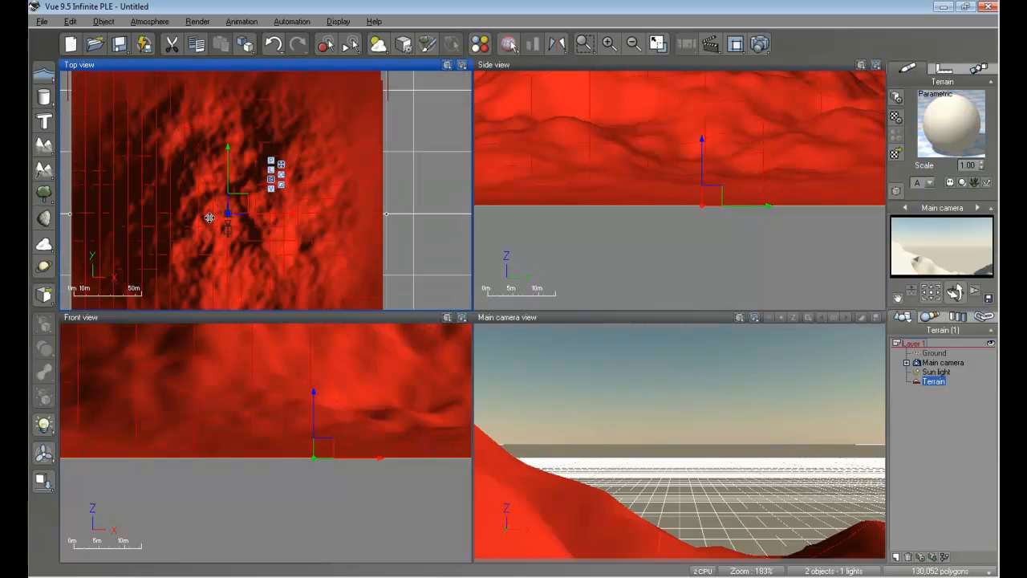
Scale the terrain down slightly by its upper corner handle in the side view
{"action": "left_click", "coordinate": [580, 240]}
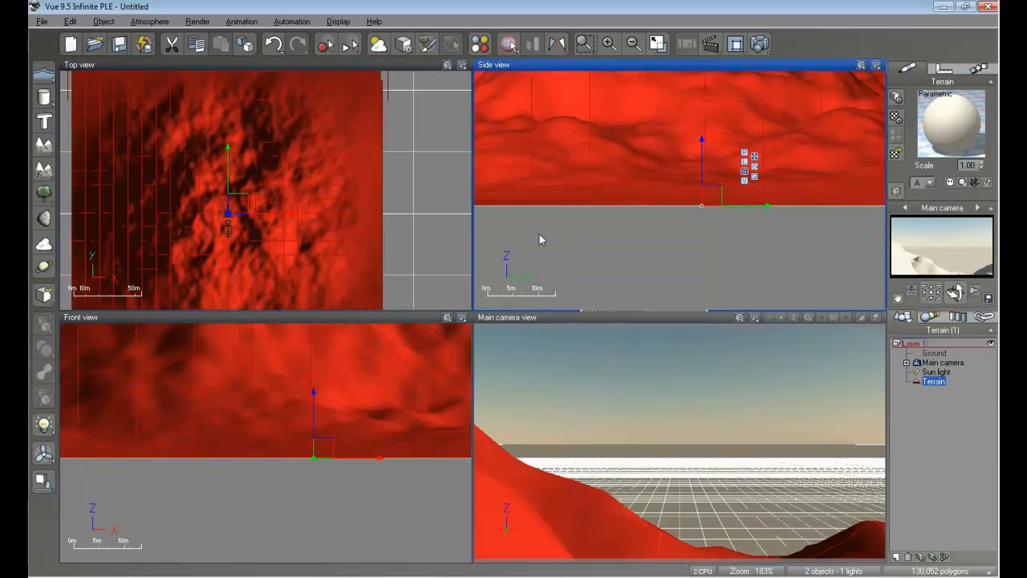
{"action": "left_click", "coordinate": [572, 186]}
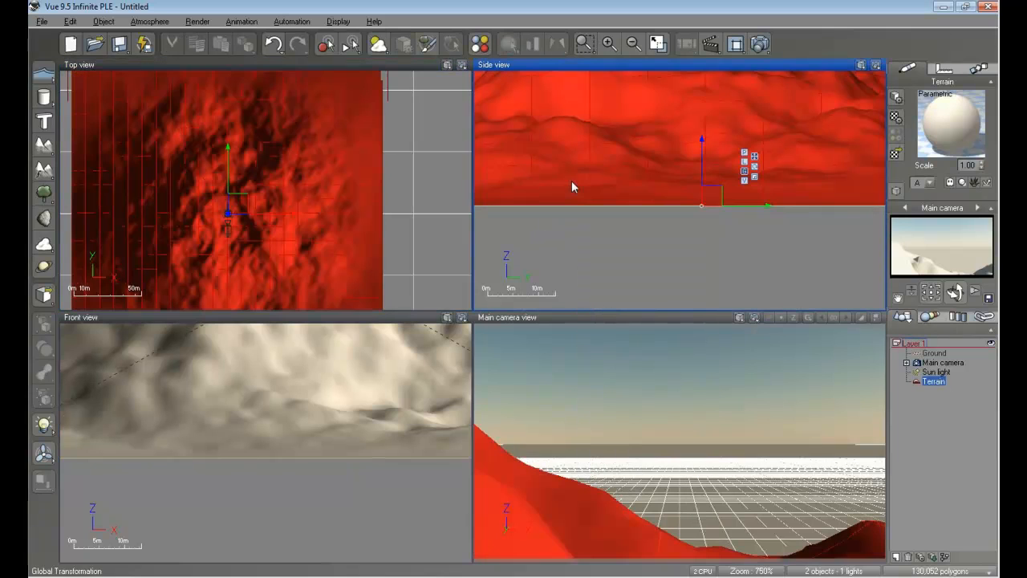
{"action": "scroll", "coordinate": [571, 240], "scroll_direction": "down", "scroll_amount": 6}
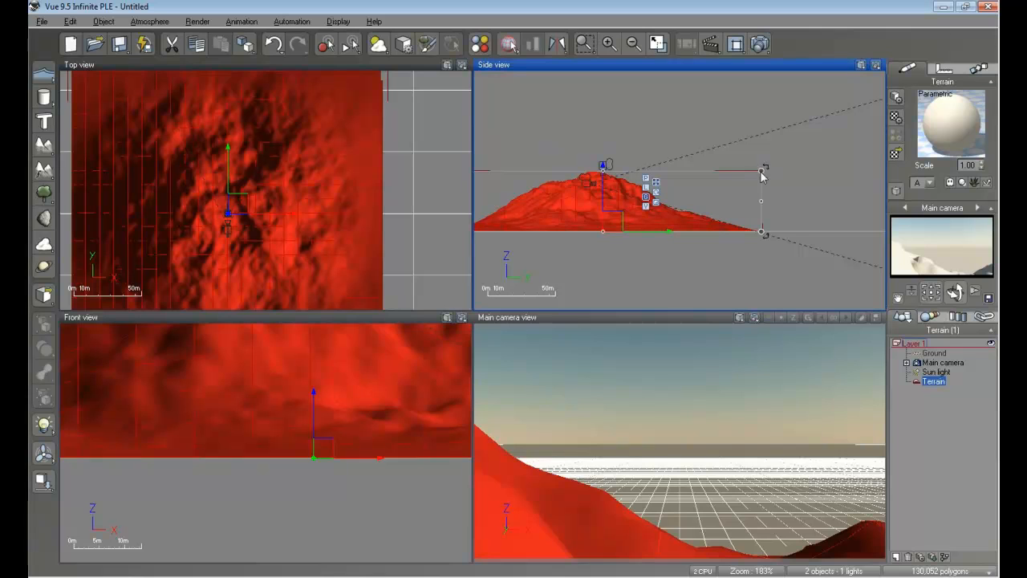
{"action": "mouse_move", "coordinate": [761, 170]}
{"action": "left_mouse_down"}
{"action": "mouse_move", "coordinate": [779, 161]}
{"action": "mouse_move", "coordinate": [775, 150]}
{"action": "mouse_move", "coordinate": [759, 170]}
{"action": "left_mouse_up"}
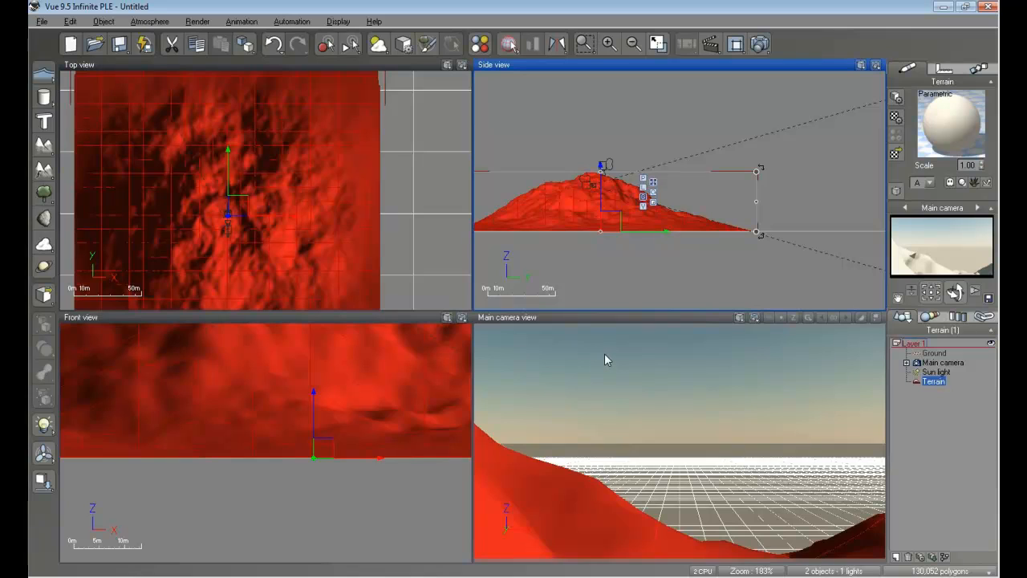
Reposition the main camera to frame the whole mountain, quick-render the camera view, and dismiss the post render options
{"action": "scroll", "coordinate": [631, 366], "scroll_direction": "down", "scroll_amount": 4}
{"action": "scroll", "coordinate": [634, 368], "scroll_direction": "up", "scroll_amount": 4}
{"action": "left_click", "coordinate": [638, 374]}
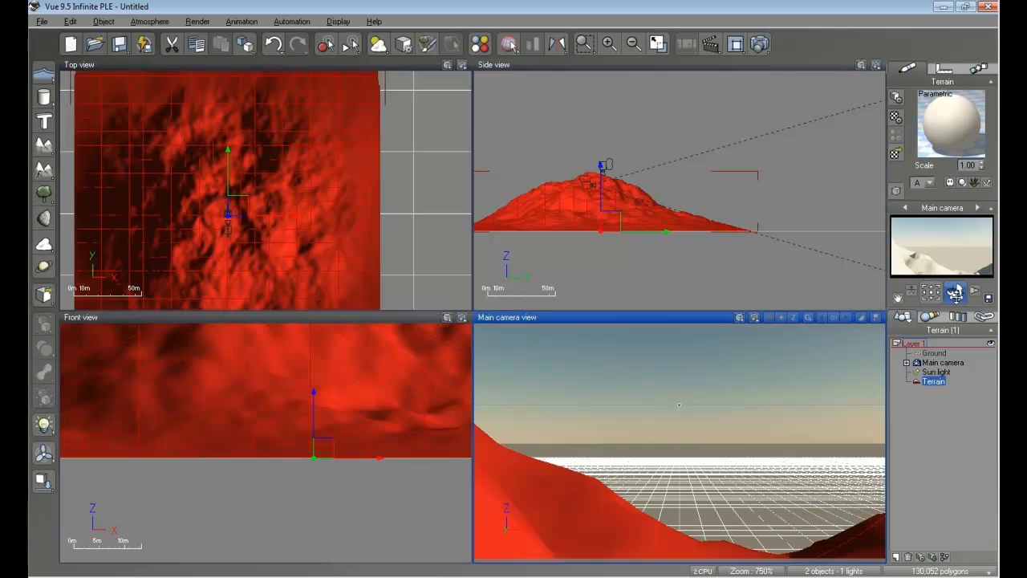
{"action": "left_click_drag", "start_coordinate": [955, 292], "coordinate": [912, 291]}
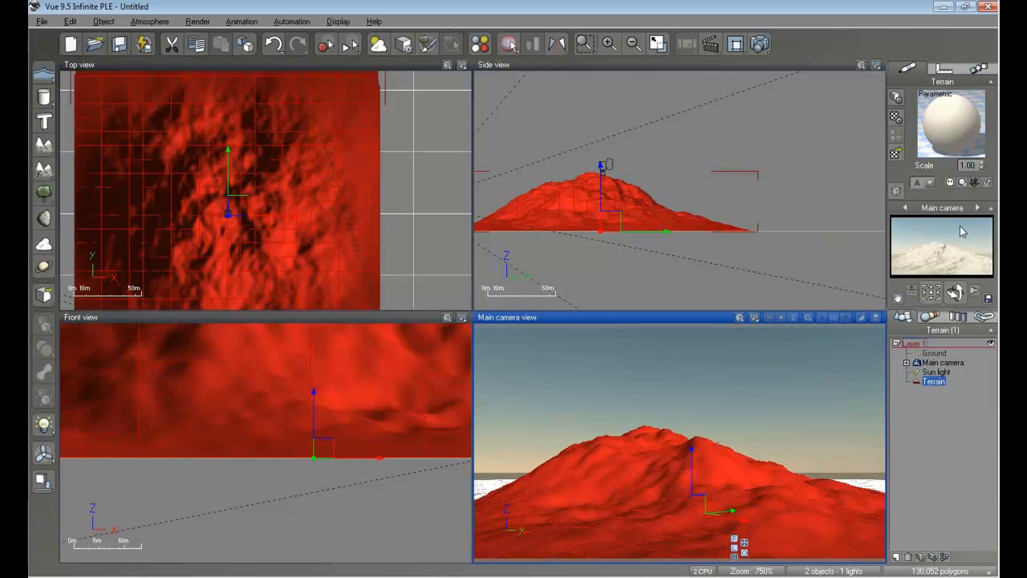
{"action": "left_click", "coordinate": [754, 320]}
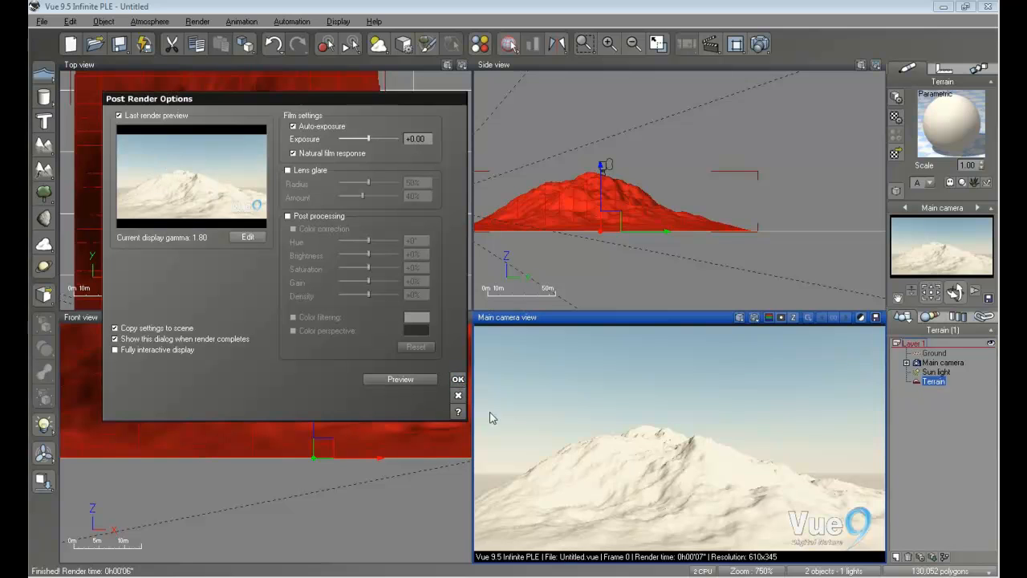
{"action": "left_click", "coordinate": [458, 394]}
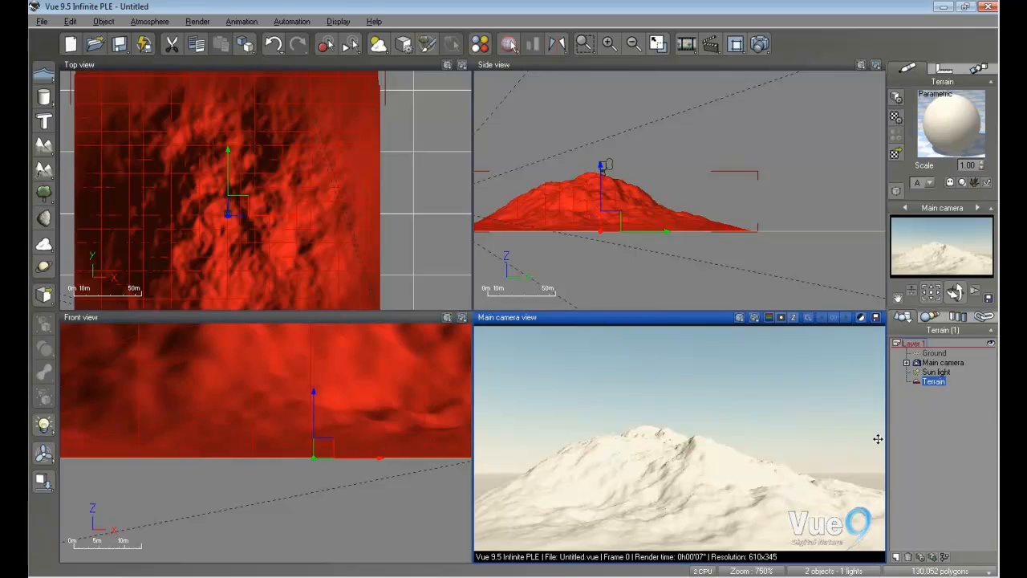
Open the terrain in the Terrain Editor and arrange the editor and the Brush Editor side by side
{"action": "double_click", "coordinate": [933, 382]}
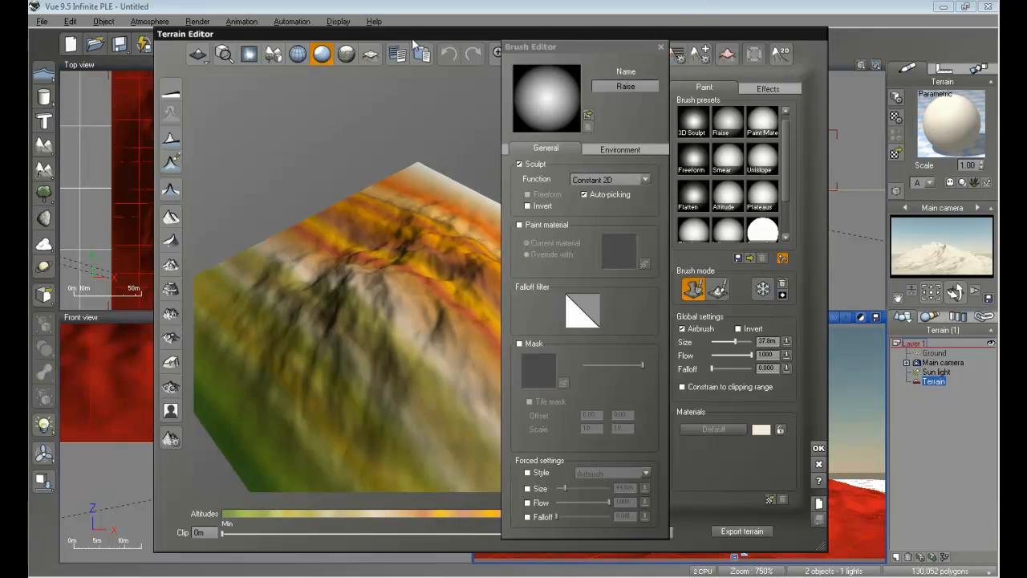
{"action": "mouse_move", "coordinate": [374, 32]}
{"action": "left_mouse_down"}
{"action": "mouse_move", "coordinate": [471, 35]}
{"action": "mouse_move", "coordinate": [377, 42]}
{"action": "left_mouse_up"}
{"action": "left_click_drag", "start_coordinate": [587, 45], "coordinate": [853, 40]}
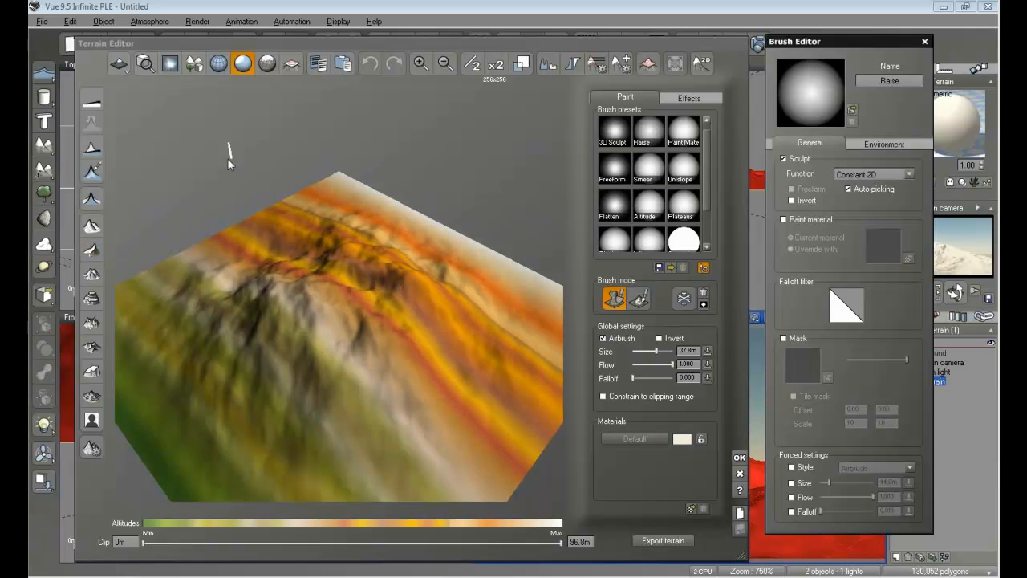
Flatten the terrain and try out several of the preset landform styles on it
{"action": "left_click", "coordinate": [92, 103]}
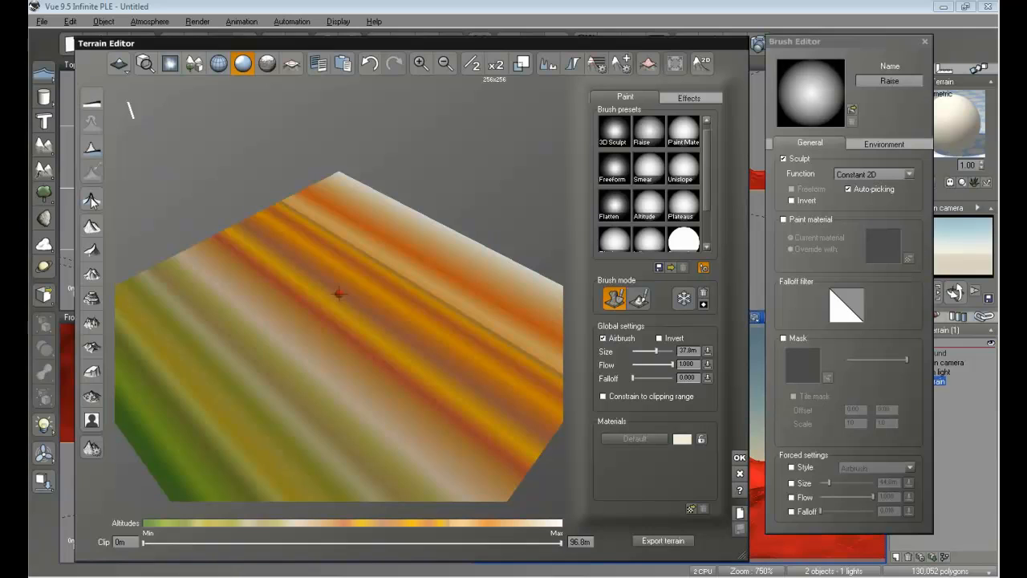
{"action": "left_click", "coordinate": [93, 226]}
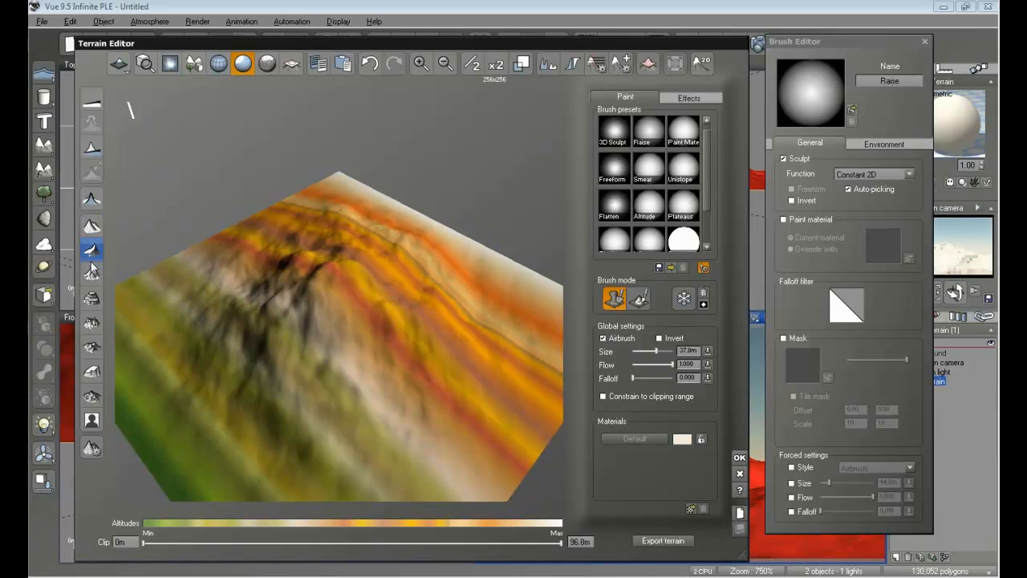
{"action": "left_click", "coordinate": [91, 273]}
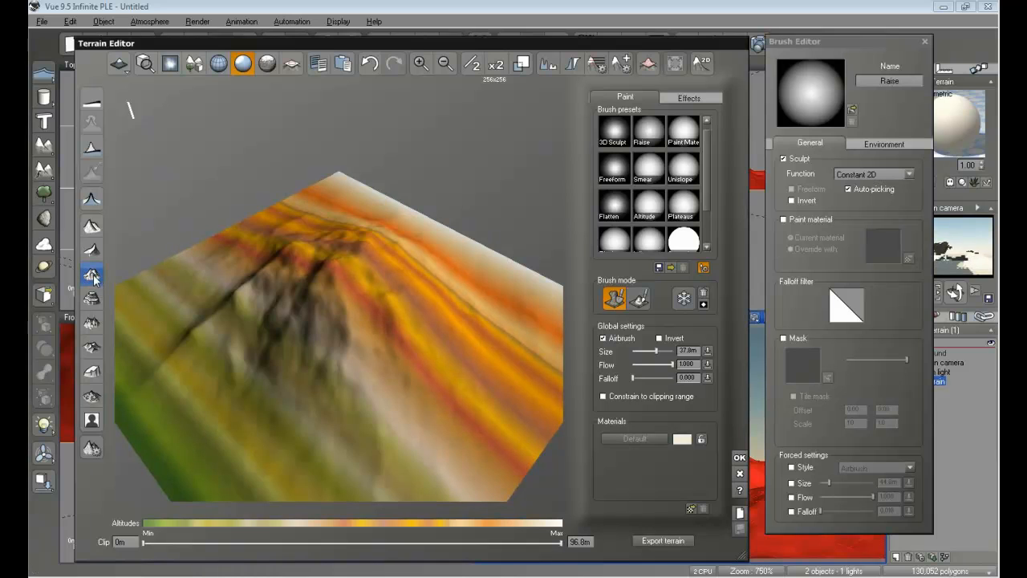
{"action": "left_click", "coordinate": [92, 274]}
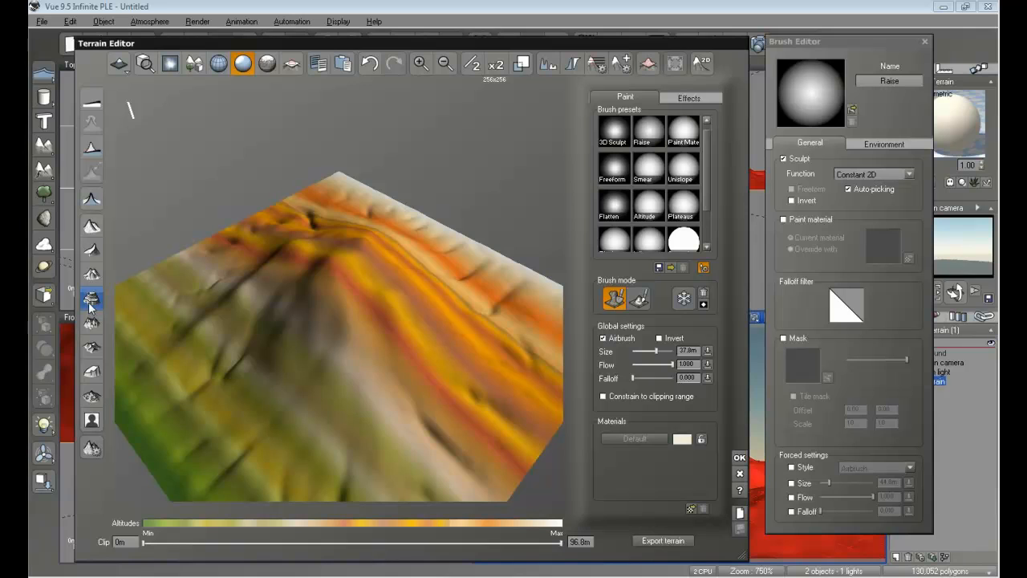
{"action": "left_click", "coordinate": [91, 302]}
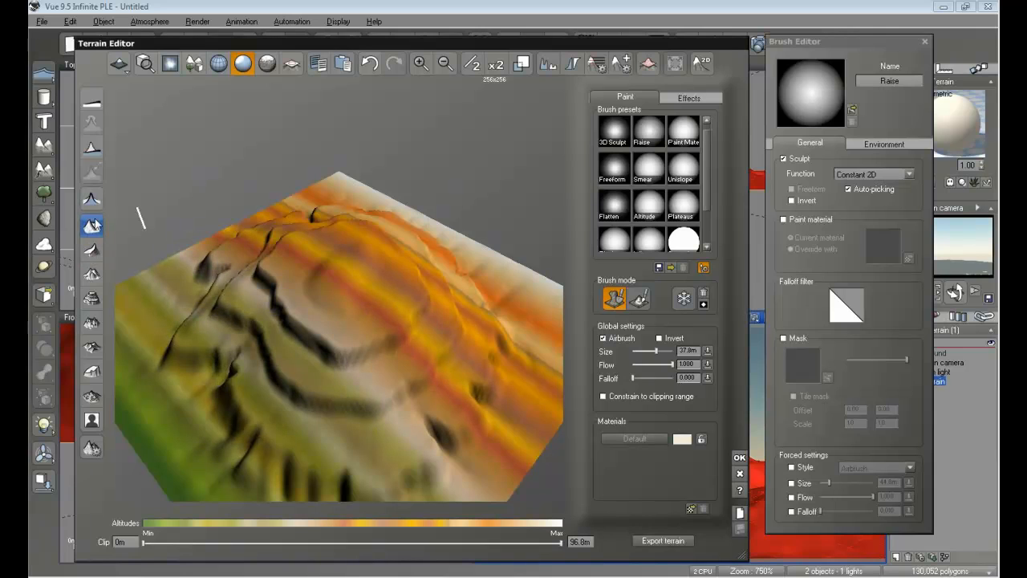
Reset the terrain to flat and sculpt a winding raised ridge near its centre with the 3D Sculpt brush
{"action": "left_click", "coordinate": [93, 104]}
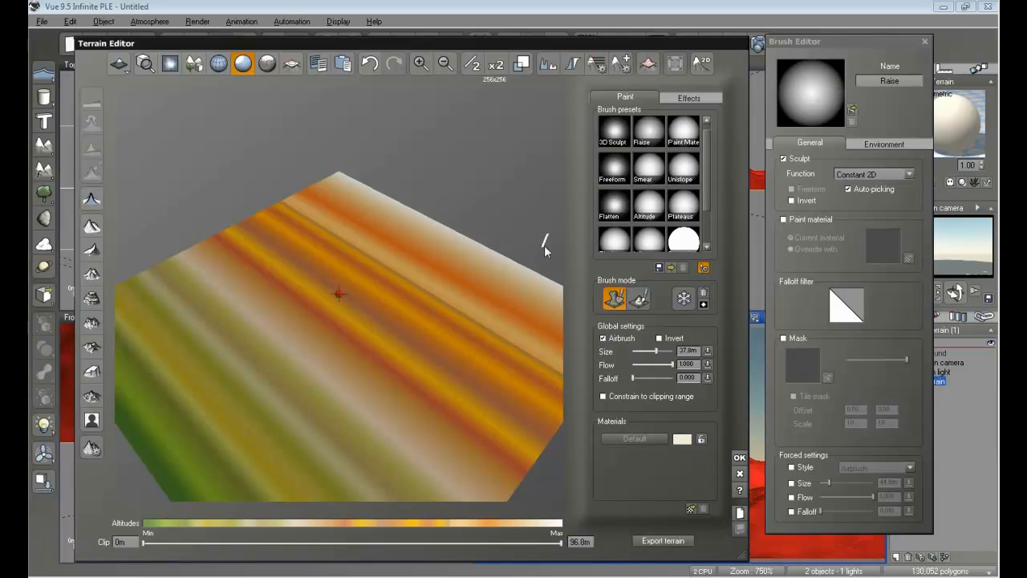
{"action": "left_click", "coordinate": [613, 133]}
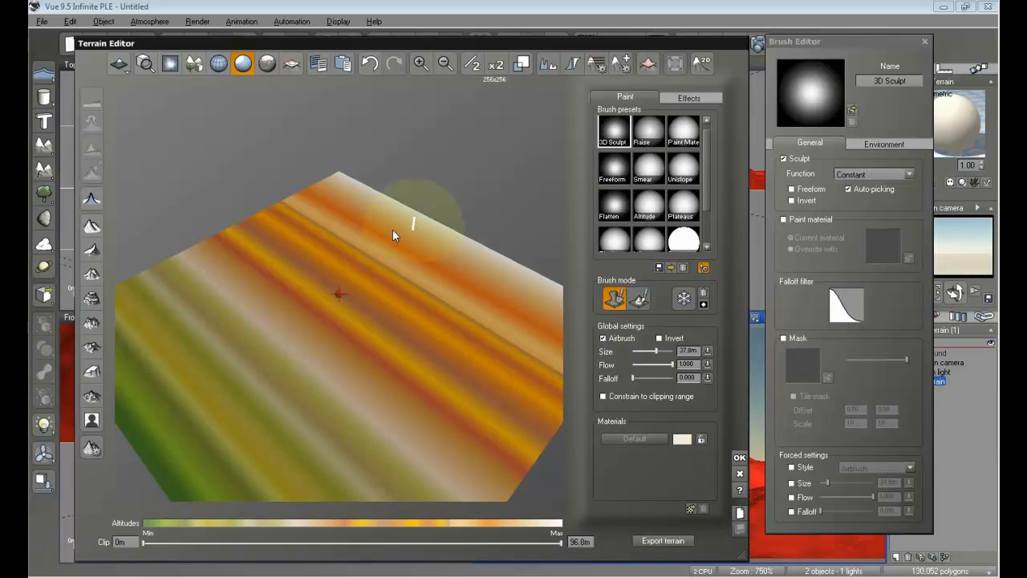
{"action": "left_click", "coordinate": [335, 225]}
{"action": "mouse_move", "coordinate": [335, 225]}
{"action": "left_mouse_down"}
{"action": "mouse_move", "coordinate": [323, 265]}
{"action": "mouse_move", "coordinate": [382, 327]}
{"action": "mouse_move", "coordinate": [346, 337]}
{"action": "mouse_move", "coordinate": [321, 361]}
{"action": "left_mouse_up"}
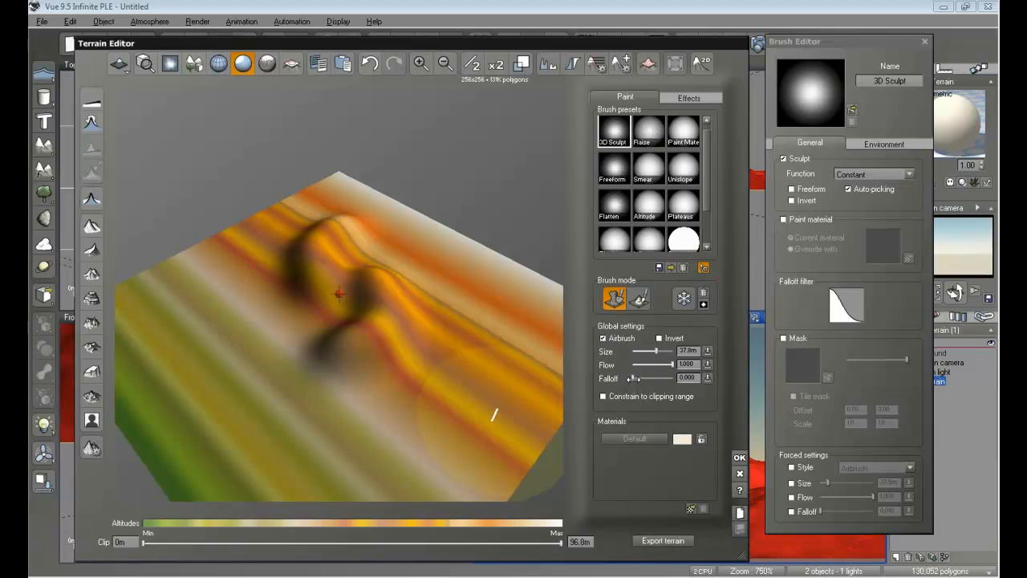
Raise a steep-sided column beside the ridge with brush falloff 0.542, and return the falloff to 0
{"action": "left_click_drag", "start_coordinate": [634, 378], "coordinate": [654, 378]}
{"action": "left_click_drag", "start_coordinate": [423, 360], "coordinate": [427, 350]}
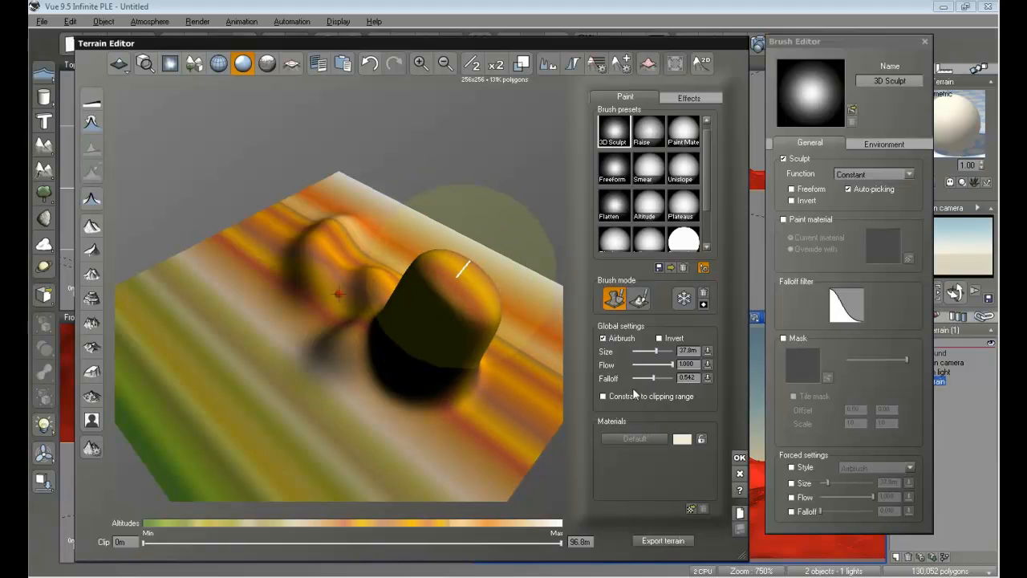
{"action": "left_click_drag", "start_coordinate": [656, 378], "coordinate": [632, 379]}
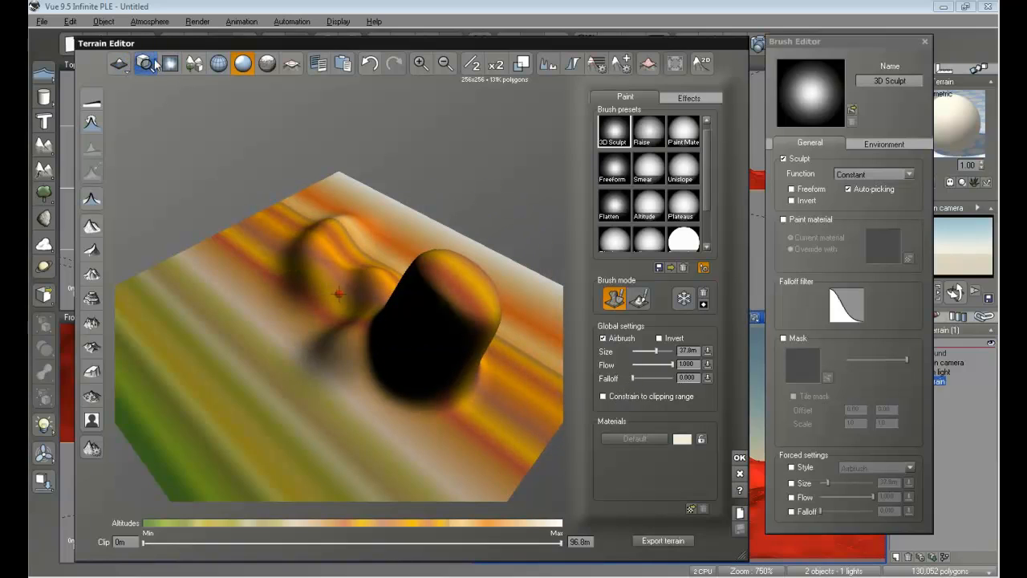
Preview the terrain with its material shading and as a wireframe, and return to the solid altitude-coloured display
{"action": "left_click", "coordinate": [268, 63]}
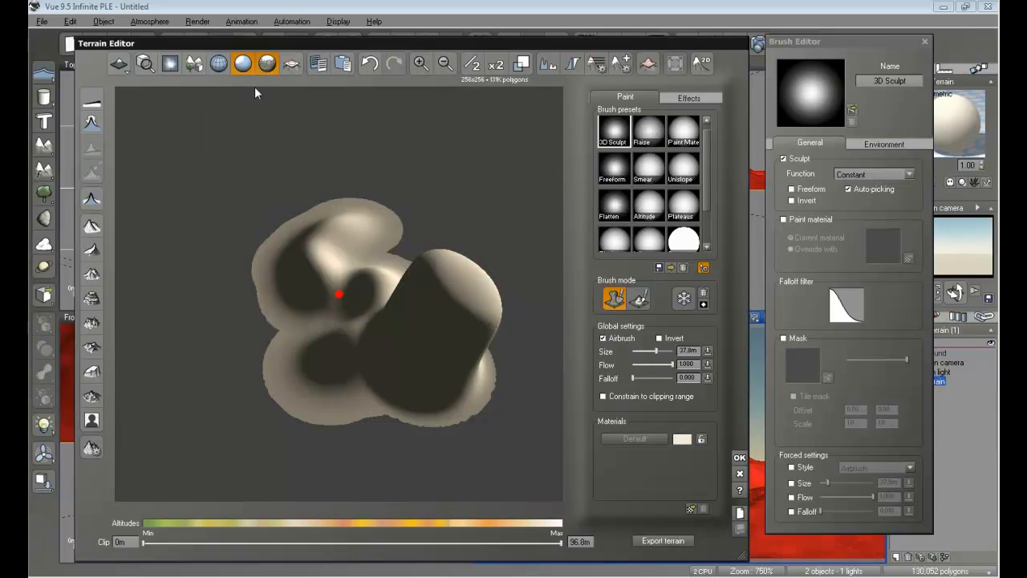
{"action": "left_click", "coordinate": [218, 63]}
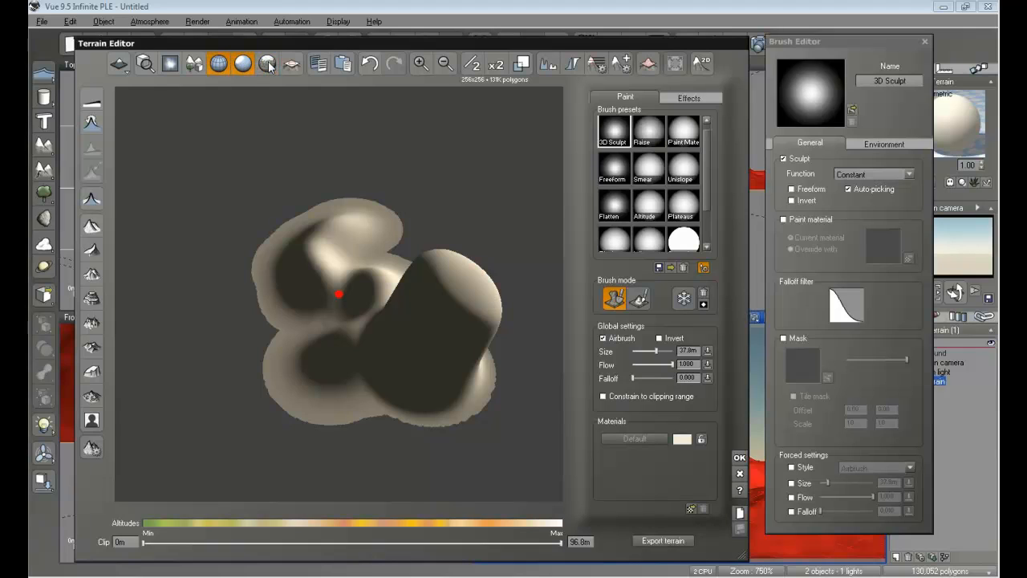
{"action": "left_click", "coordinate": [240, 67]}
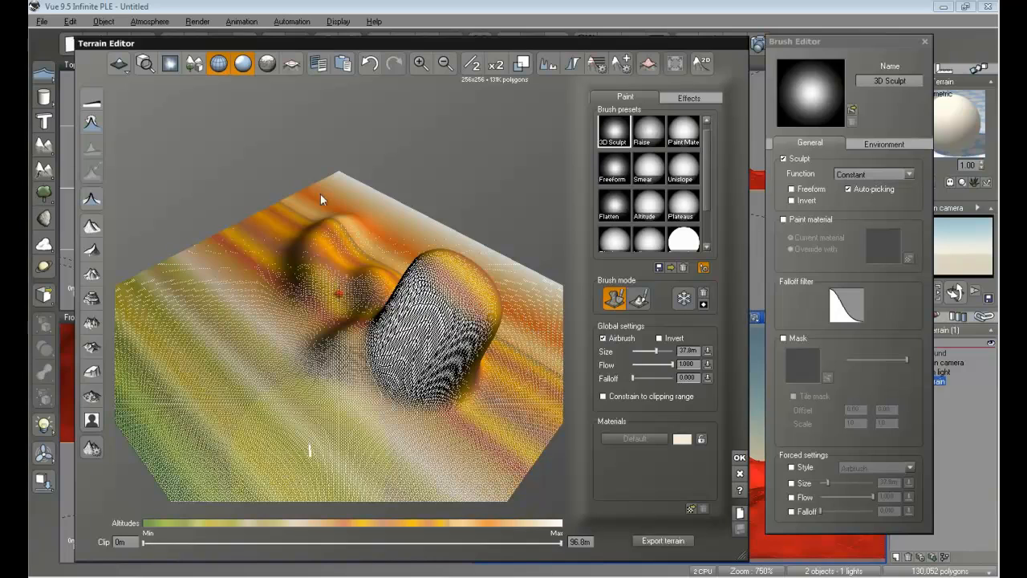
{"action": "left_click", "coordinate": [218, 64]}
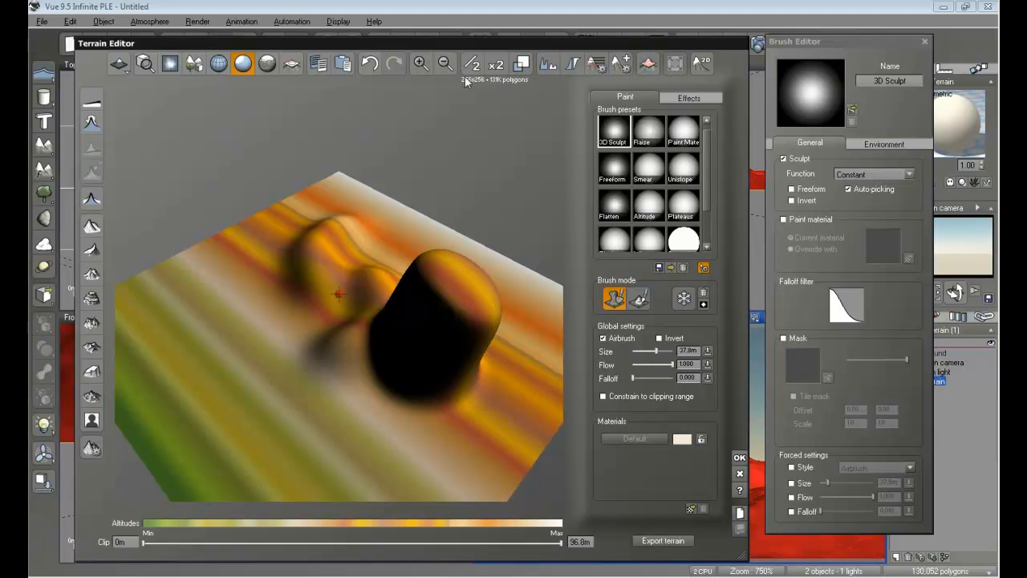
Show the clipping planes and lower the terrain's maximum clip altitude to 69.1 m
{"action": "left_click", "coordinate": [292, 65]}
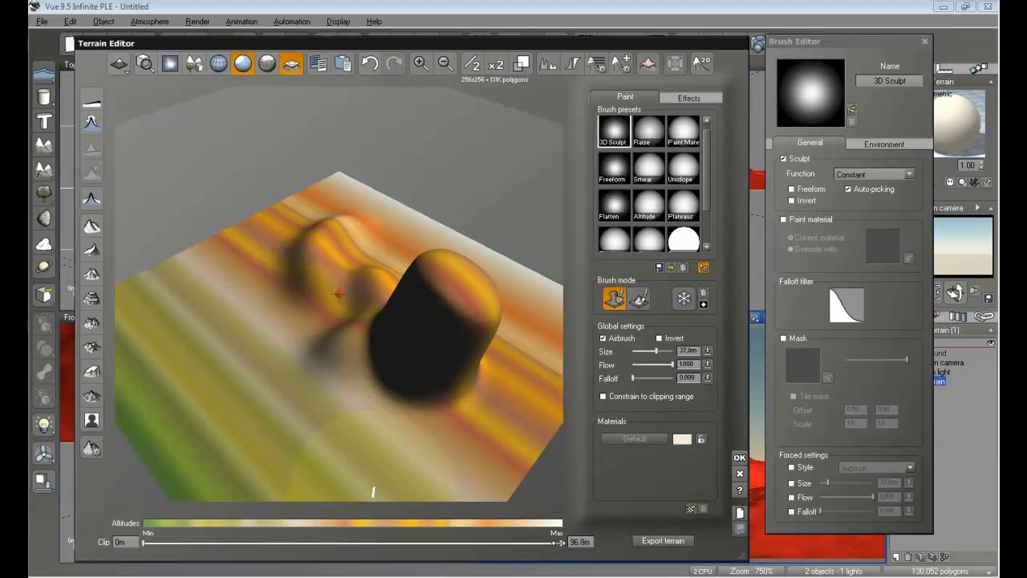
{"action": "left_click_drag", "start_coordinate": [537, 548], "coordinate": [553, 549]}
{"action": "left_click_drag", "start_coordinate": [456, 542], "coordinate": [442, 543]}
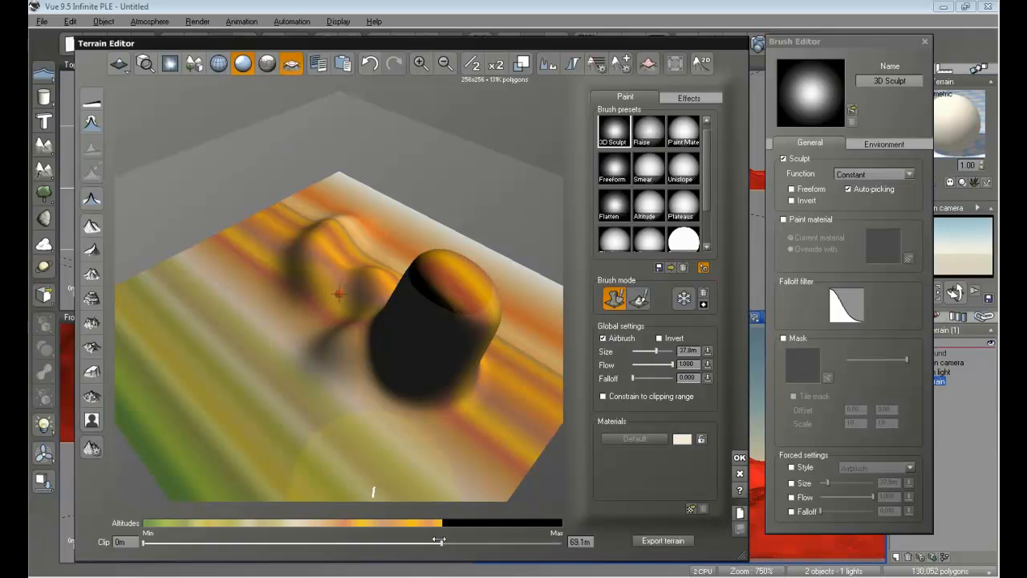
Try the Raise brush with a stroke on the terrain's near side, and undo the stroke
{"action": "right_click_drag", "start_coordinate": [300, 375], "coordinate": [295, 329]}
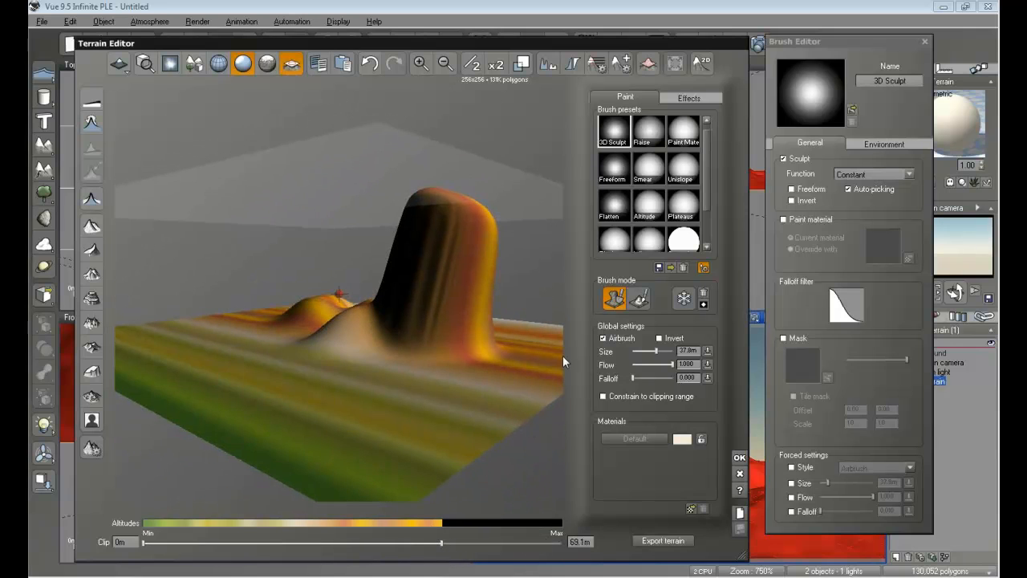
{"action": "left_click", "coordinate": [649, 132]}
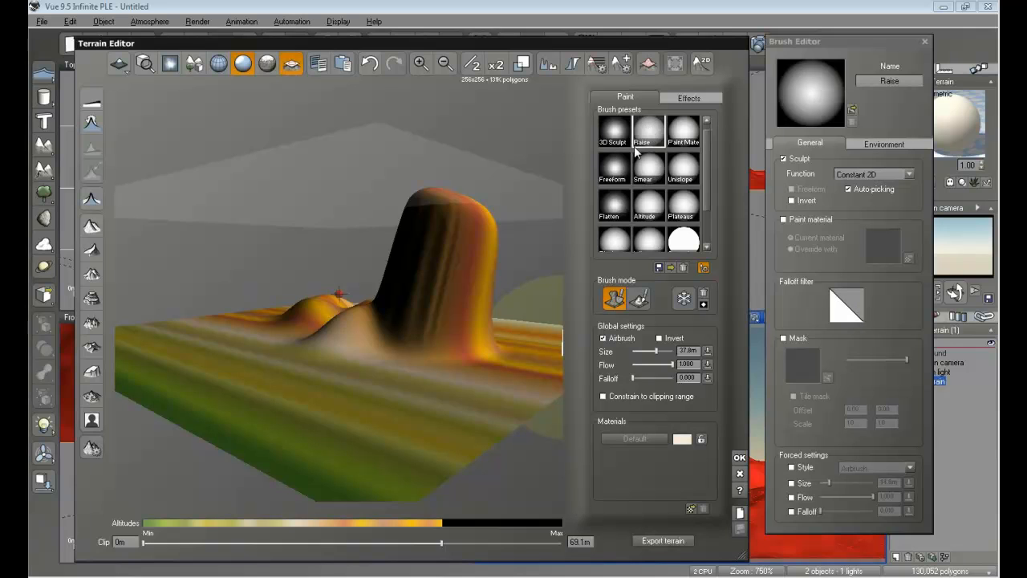
{"action": "left_click_drag", "start_coordinate": [258, 369], "coordinate": [262, 356]}
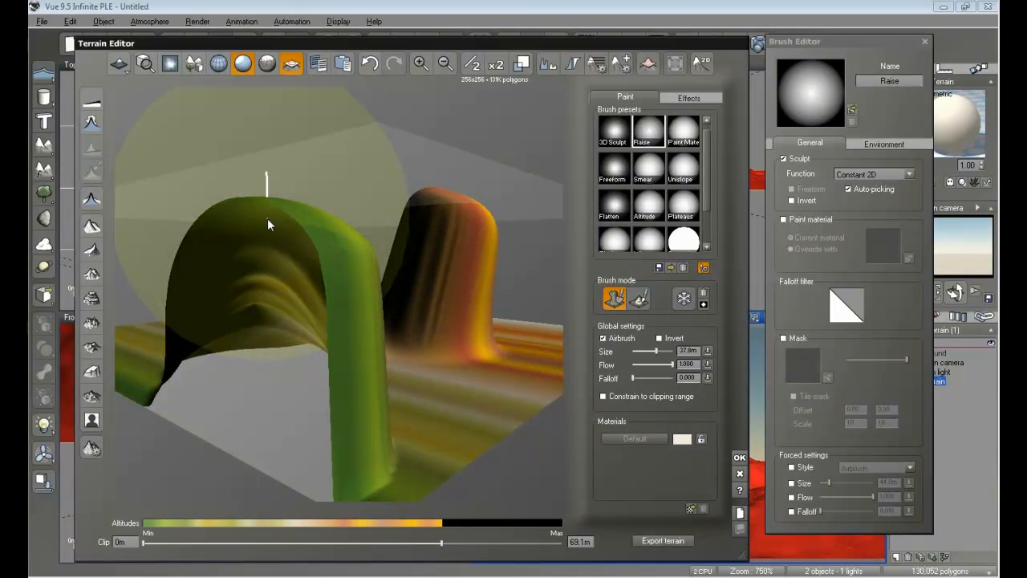
{"action": "left_click", "coordinate": [371, 67]}
{"action": "left_click", "coordinate": [370, 67]}
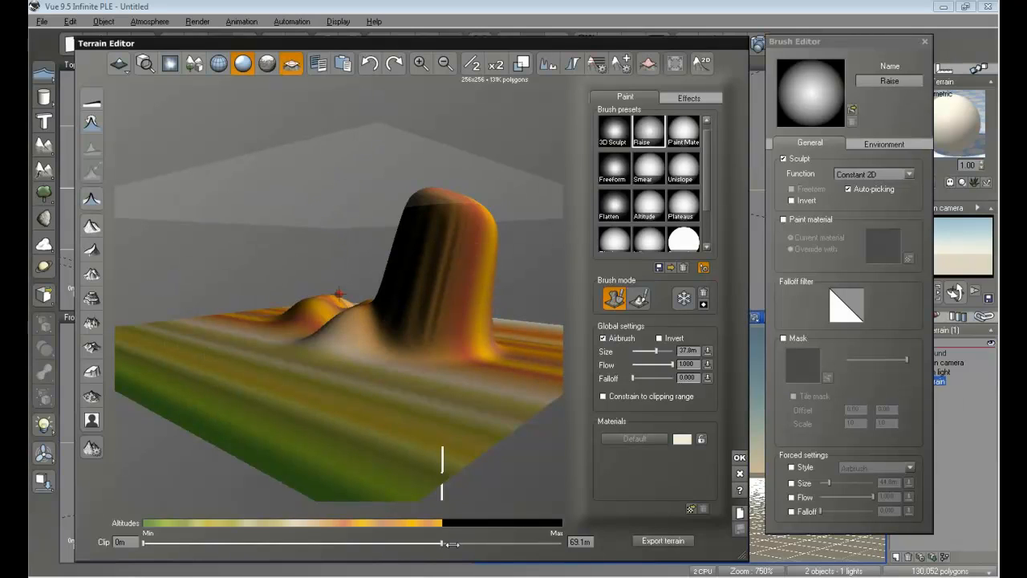
Restore the terrain's maximum clip altitude to 96.8 m and hide the clipping planes
{"action": "left_click", "coordinate": [561, 544]}
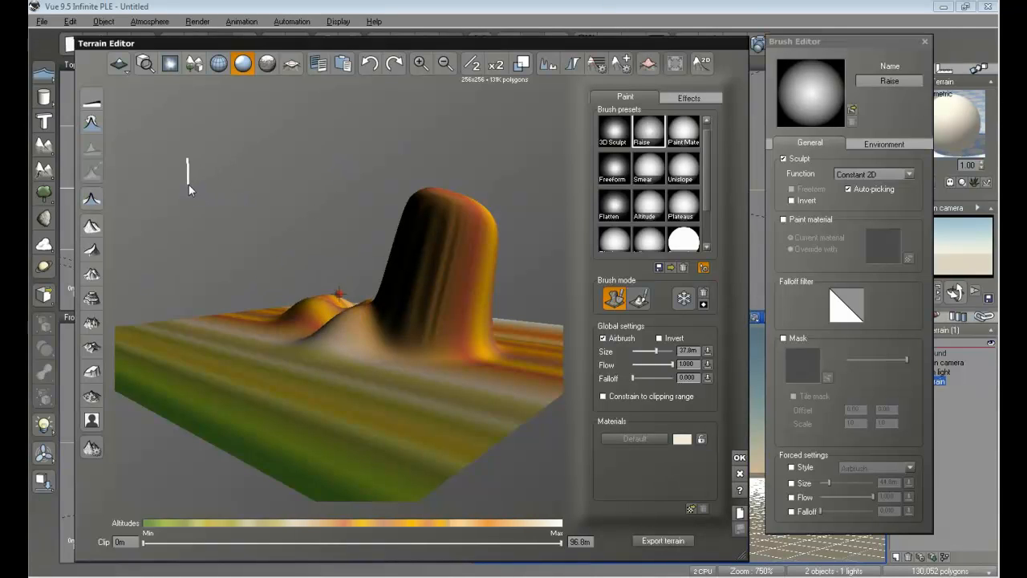
Smooth the winding ridge into a plateau with the Unislope brush, and cut into it with the Altitude brush
{"action": "right_click_drag", "start_coordinate": [183, 209], "coordinate": [406, 283]}
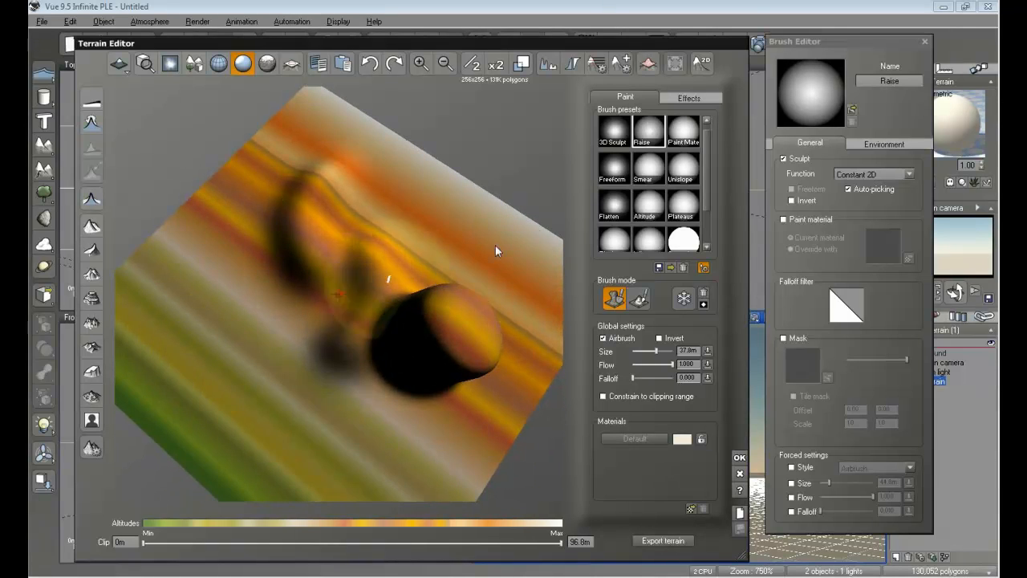
{"action": "left_click", "coordinate": [684, 167]}
{"action": "mouse_move", "coordinate": [381, 267]}
{"action": "left_mouse_down"}
{"action": "mouse_move", "coordinate": [394, 243]}
{"action": "mouse_move", "coordinate": [374, 284]}
{"action": "mouse_move", "coordinate": [366, 224]}
{"action": "mouse_move", "coordinate": [343, 276]}
{"action": "mouse_move", "coordinate": [345, 230]}
{"action": "left_mouse_up"}
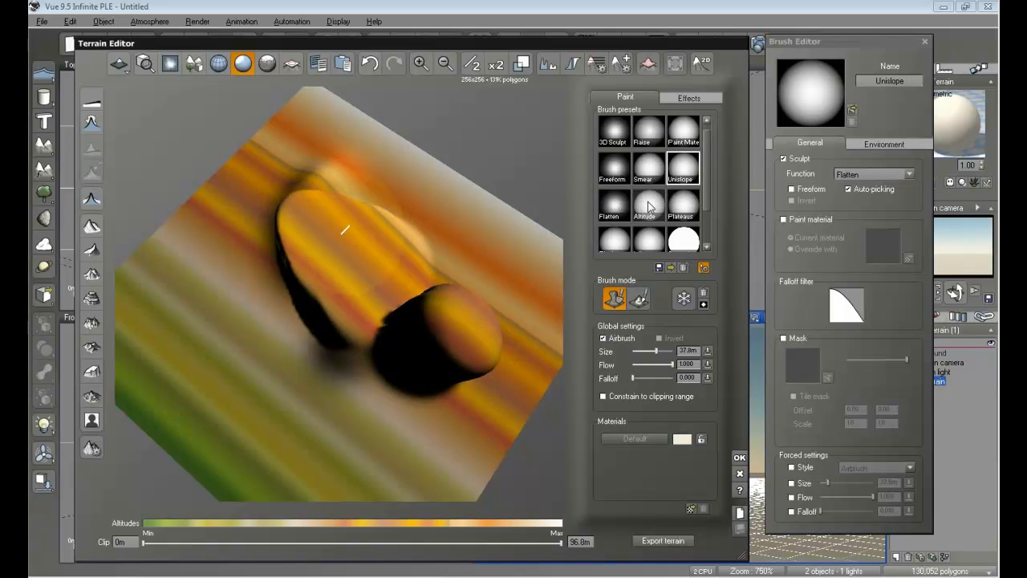
{"action": "left_click", "coordinate": [650, 205]}
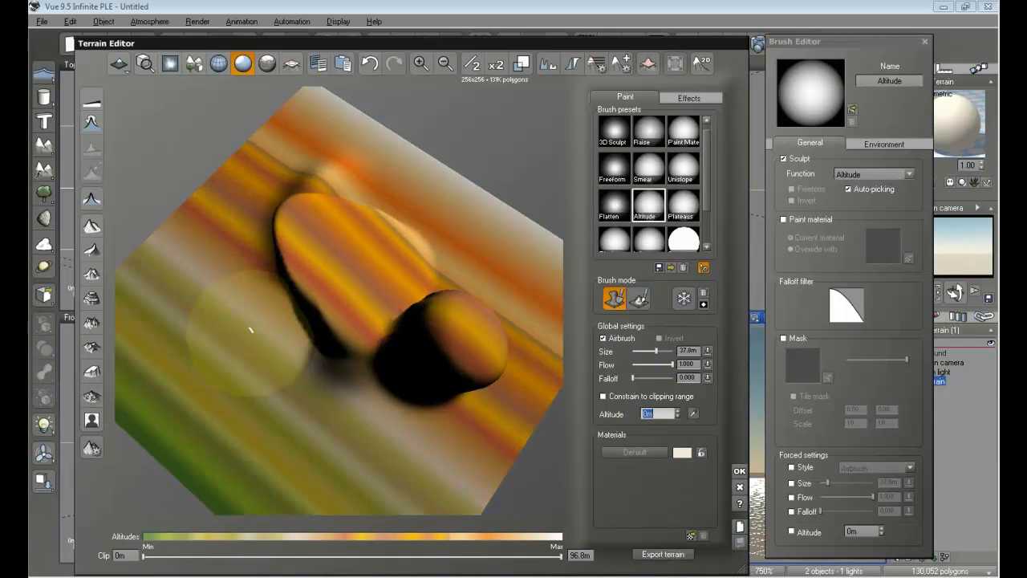
{"action": "mouse_move", "coordinate": [253, 333]}
{"action": "left_mouse_down"}
{"action": "mouse_move", "coordinate": [265, 289]}
{"action": "mouse_move", "coordinate": [304, 271]}
{"action": "mouse_move", "coordinate": [333, 297]}
{"action": "mouse_move", "coordinate": [419, 259]}
{"action": "mouse_move", "coordinate": [571, 395]}
{"action": "left_mouse_up"}
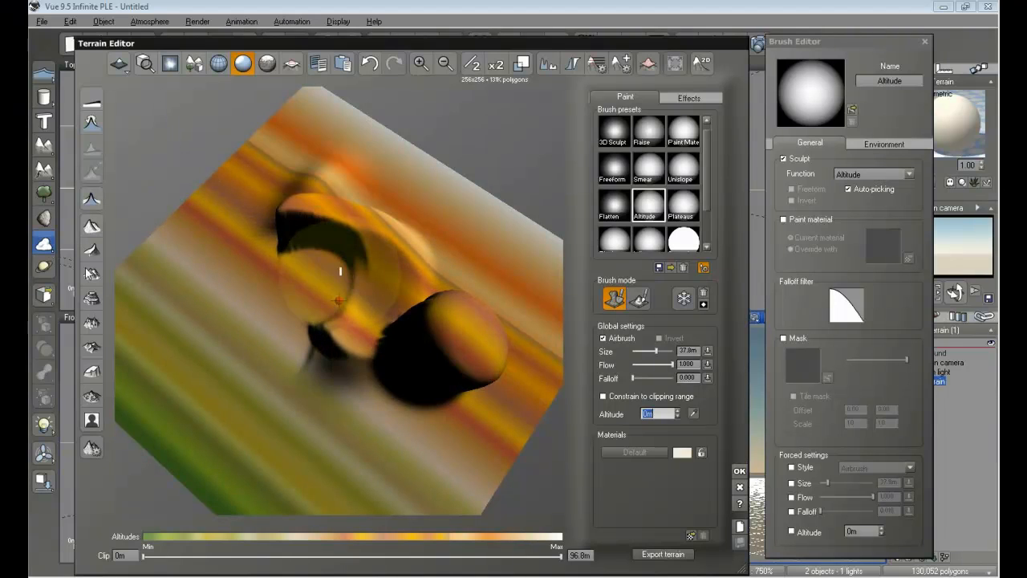
Reset the terrain, generate an eroded mountain shape, and accept the edited terrain into the scene
{"action": "left_click", "coordinate": [93, 229]}
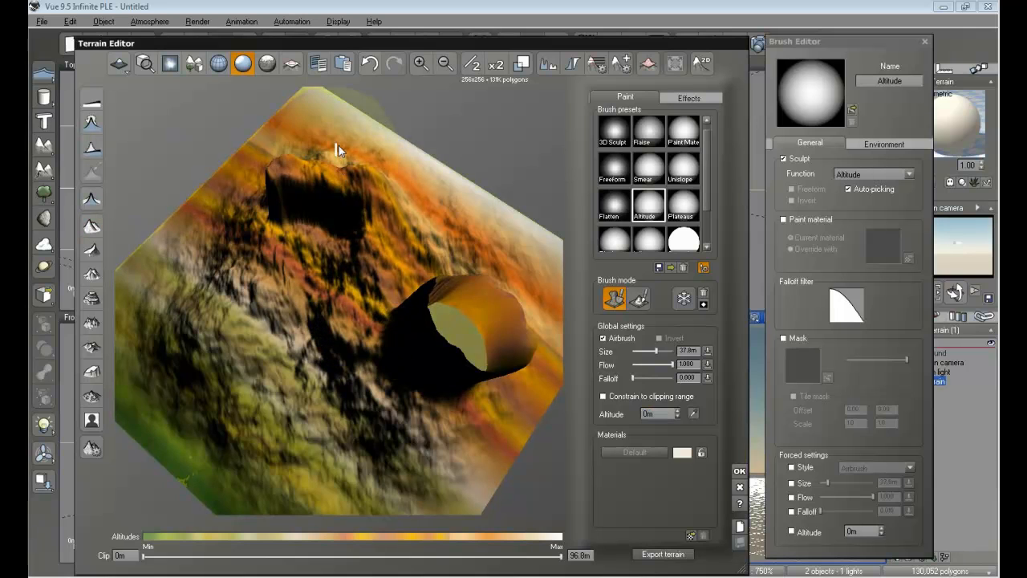
{"action": "left_click", "coordinate": [92, 103]}
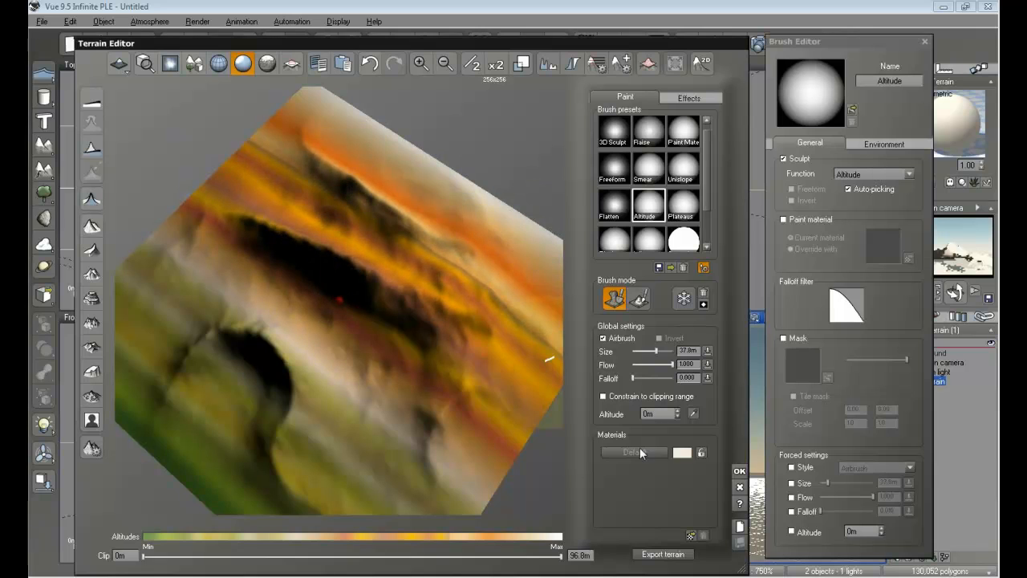
{"action": "left_click", "coordinate": [739, 472]}
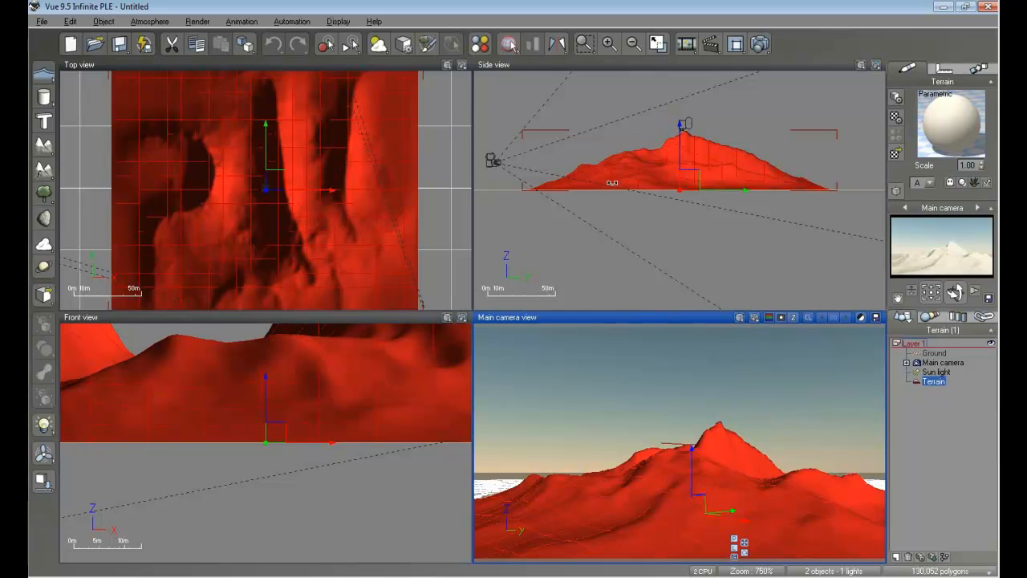
Render the main camera view at Preview quality and accept the post-render options
{"action": "left_click", "coordinate": [753, 319]}
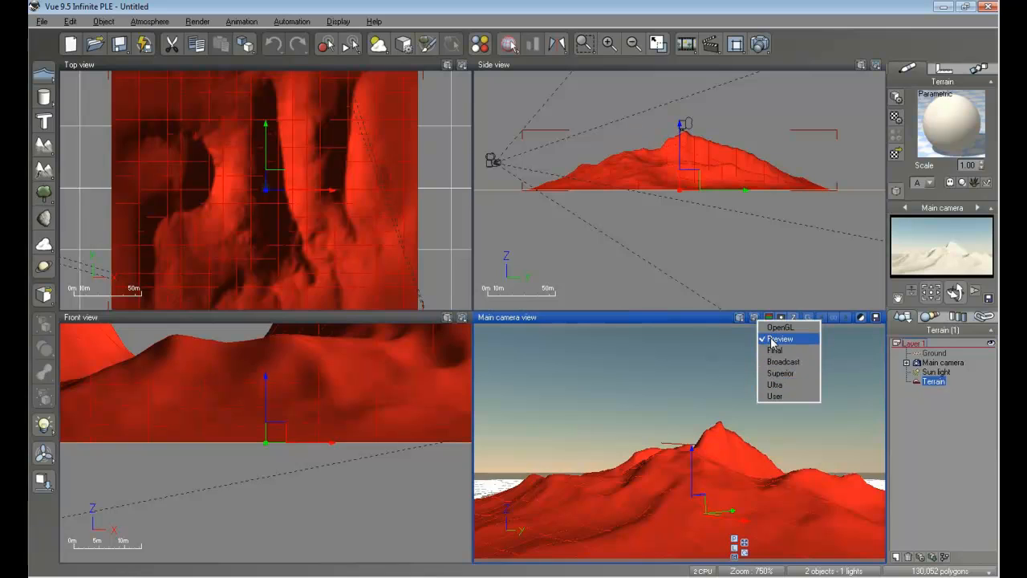
{"action": "left_click", "coordinate": [773, 340]}
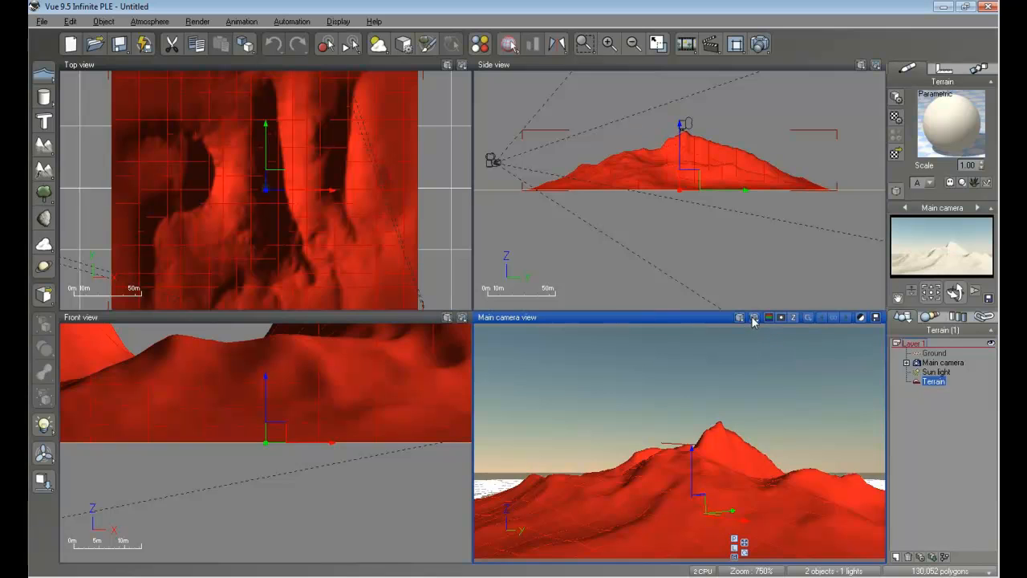
{"action": "left_click", "coordinate": [753, 317]}
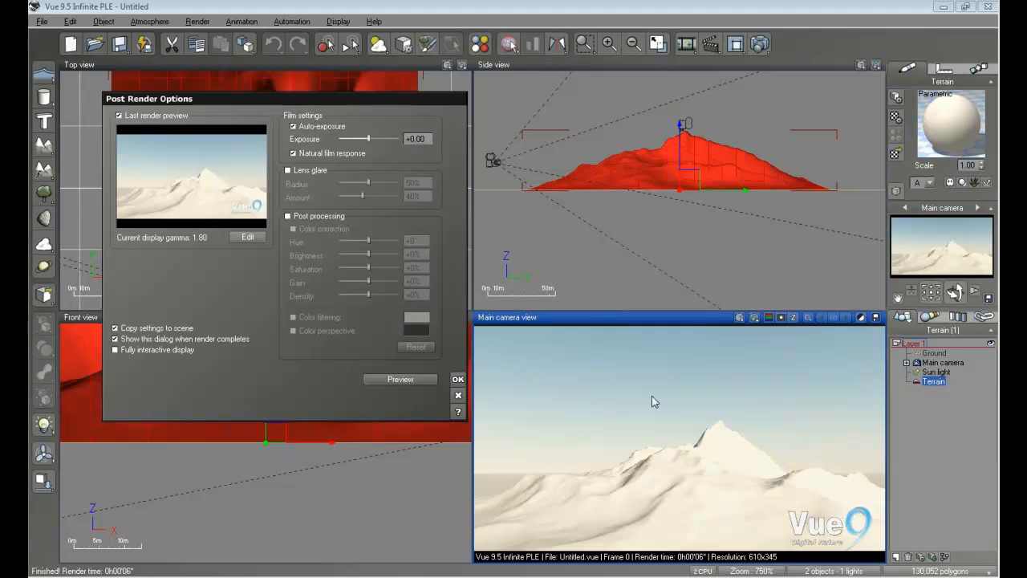
{"action": "left_click", "coordinate": [458, 380]}
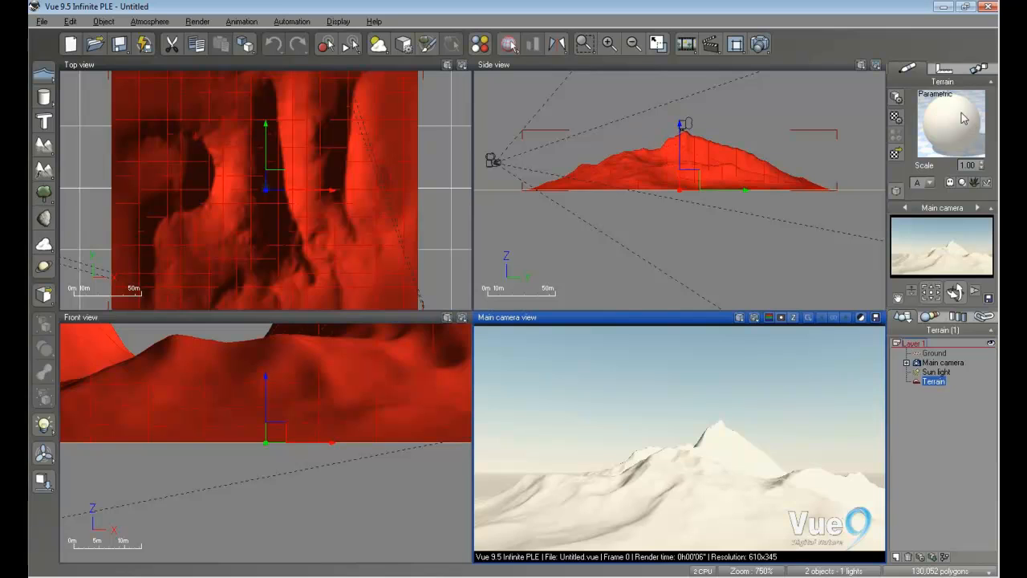
Replace the terrain's default material with Rock and Grass from the Landscapes collection
{"action": "double_click", "coordinate": [949, 123]}
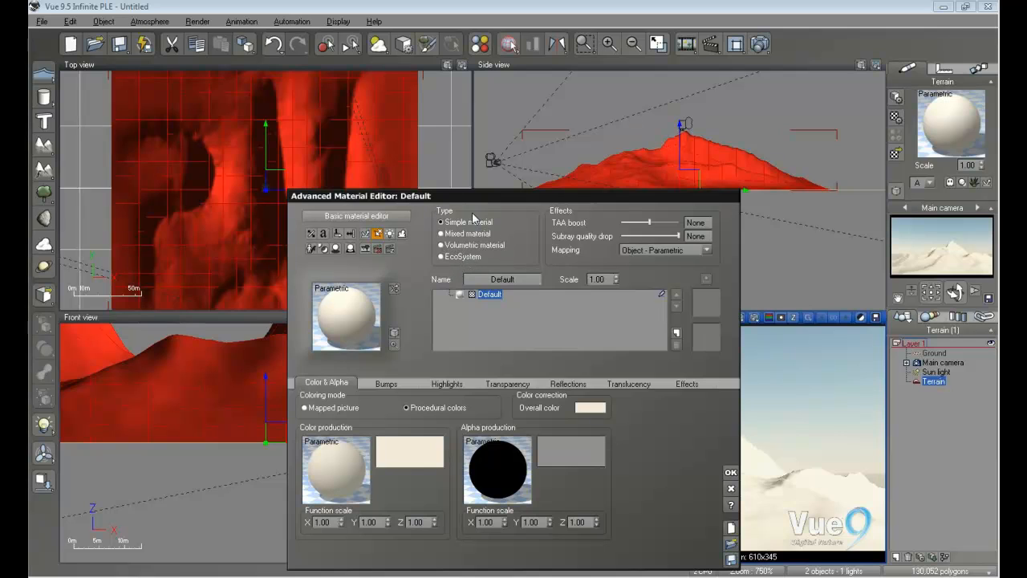
{"action": "double_click", "coordinate": [350, 310]}
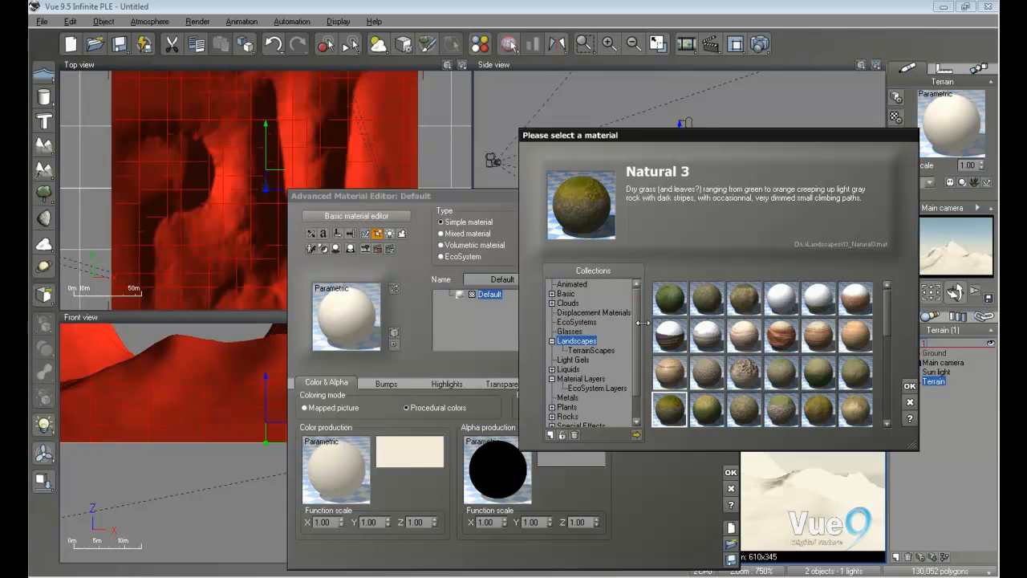
{"action": "left_click_drag", "start_coordinate": [635, 330], "coordinate": [639, 357]}
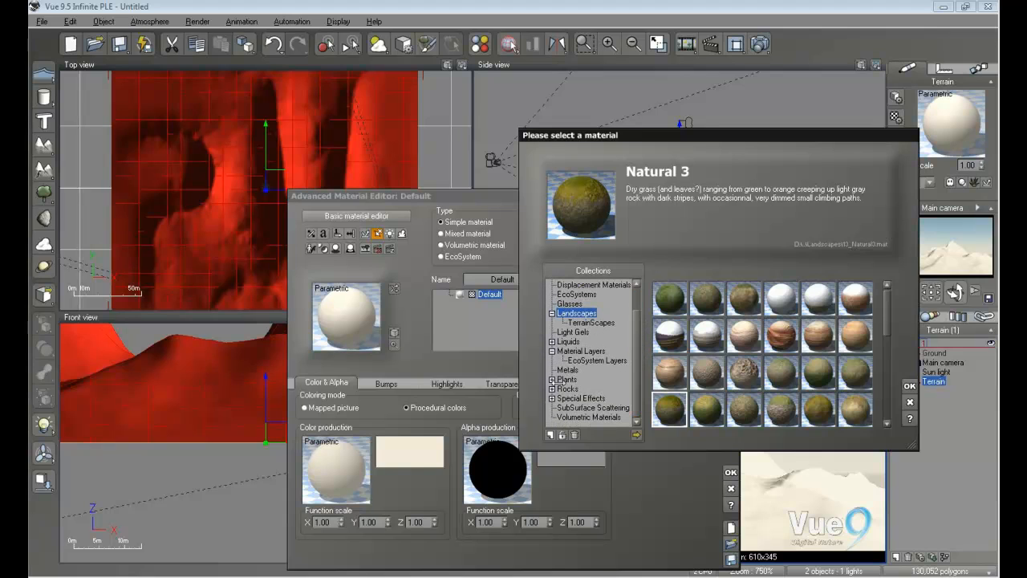
{"action": "left_click", "coordinate": [746, 298]}
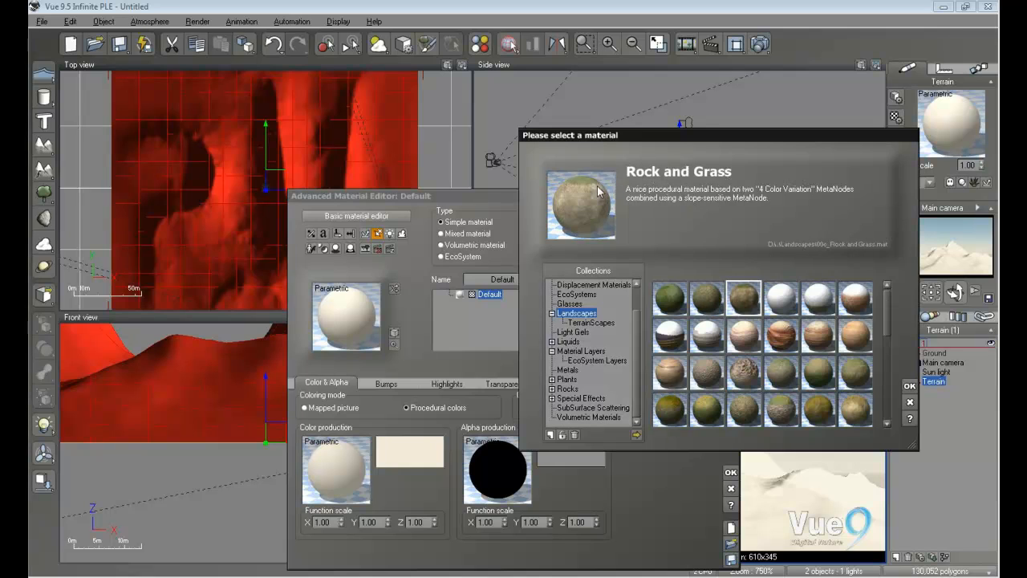
{"action": "left_click", "coordinate": [909, 387]}
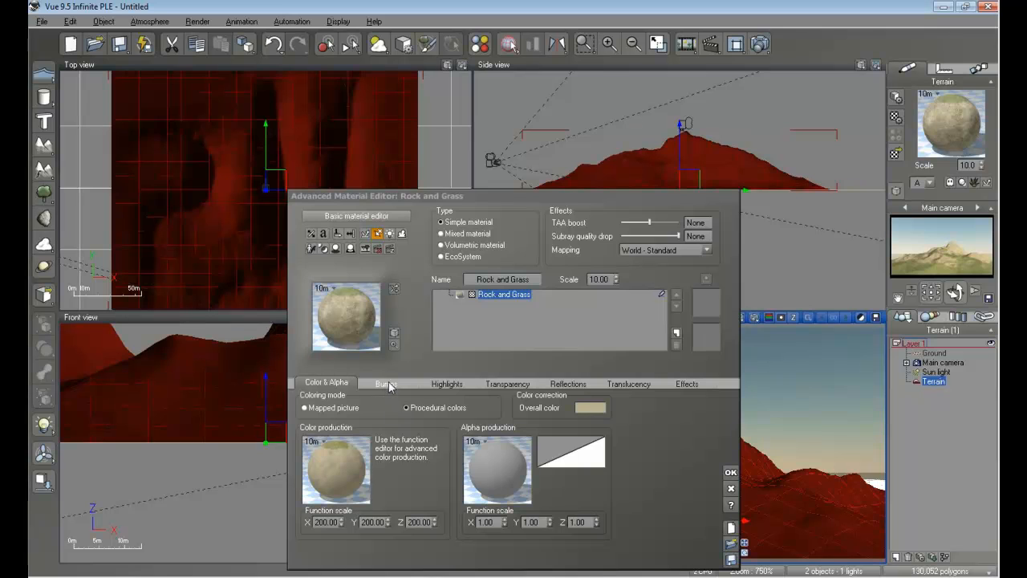
Review the material's bump, highlight, transparency, reflection, translucency and effects settings, and return to its color and alpha settings
{"action": "left_click", "coordinate": [389, 385]}
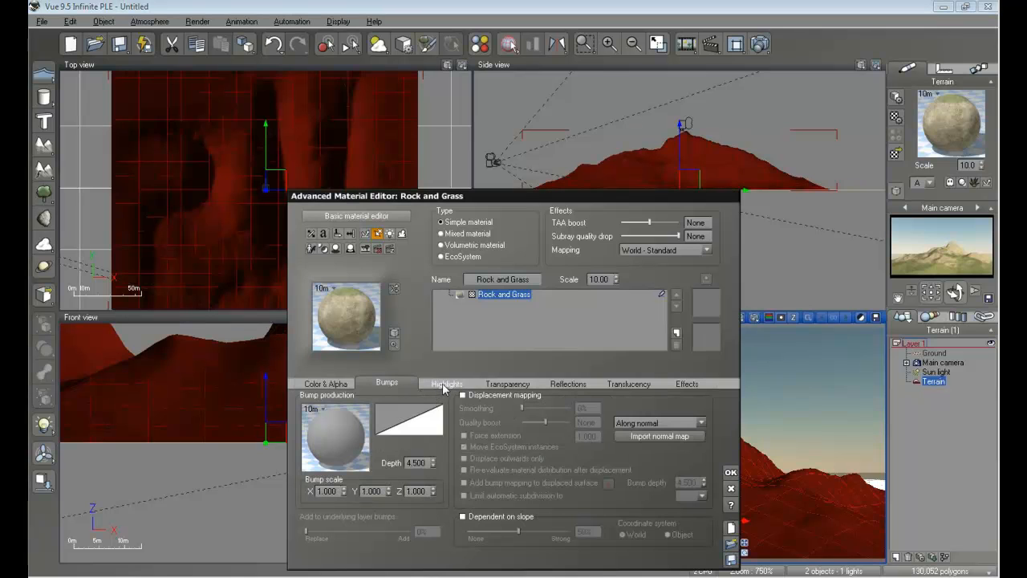
{"action": "left_click", "coordinate": [444, 385]}
{"action": "left_click", "coordinate": [516, 386]}
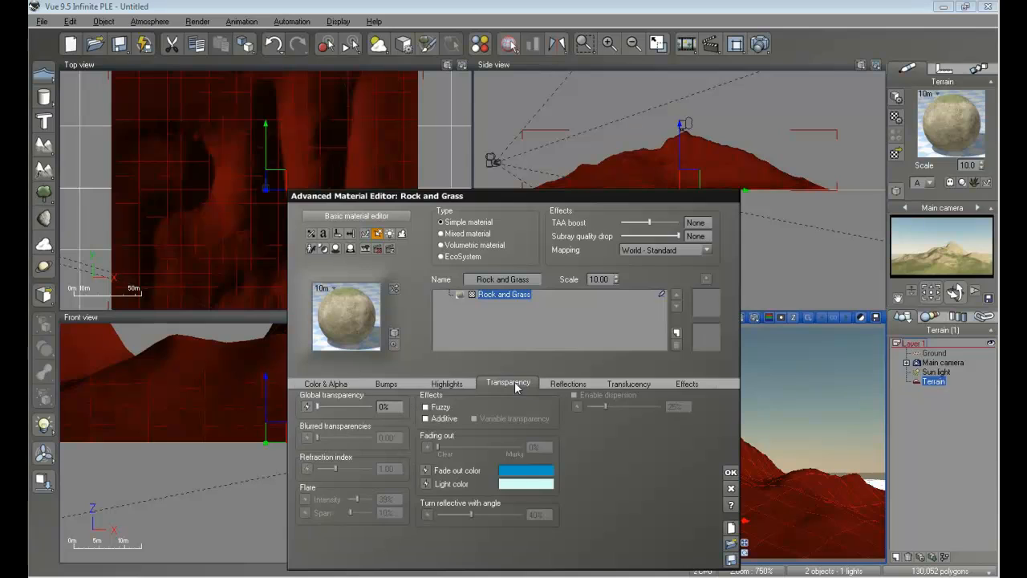
{"action": "left_click", "coordinate": [566, 385]}
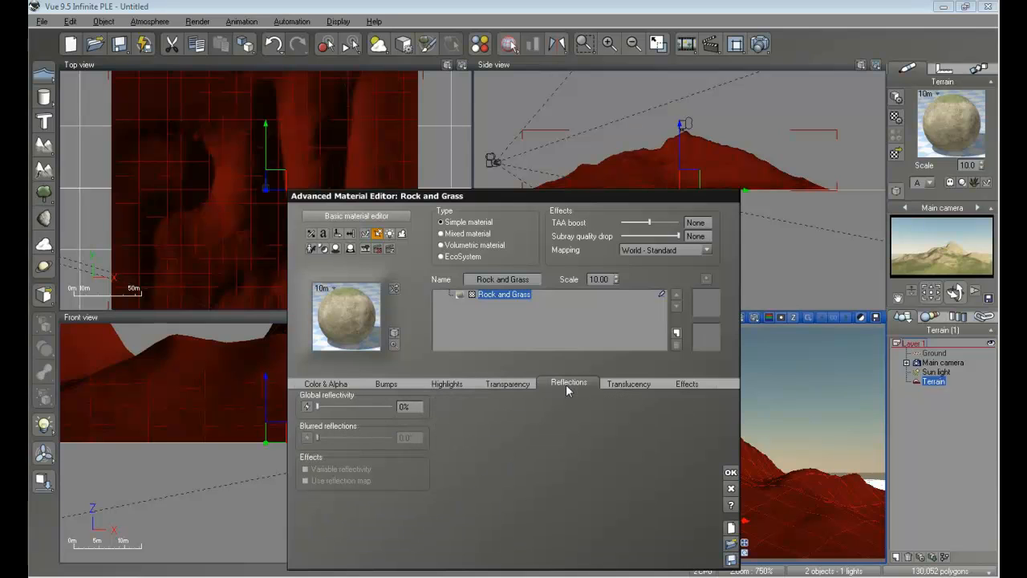
{"action": "left_click", "coordinate": [630, 383]}
{"action": "left_click", "coordinate": [691, 385]}
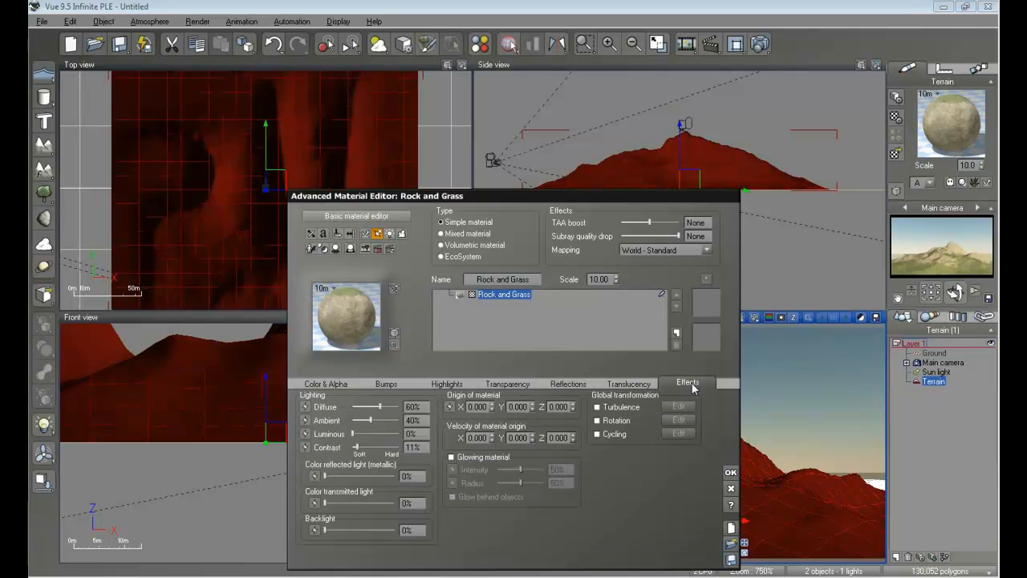
{"action": "left_click", "coordinate": [317, 385]}
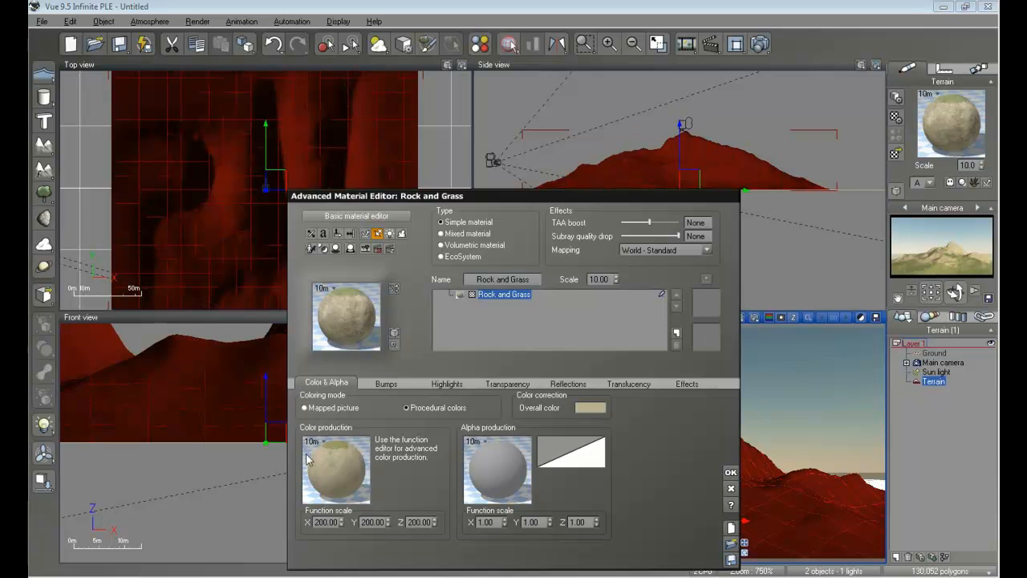
Accept the Rock and Grass material, render the main camera view with it, and close the post-render options
{"action": "left_click", "coordinate": [731, 474]}
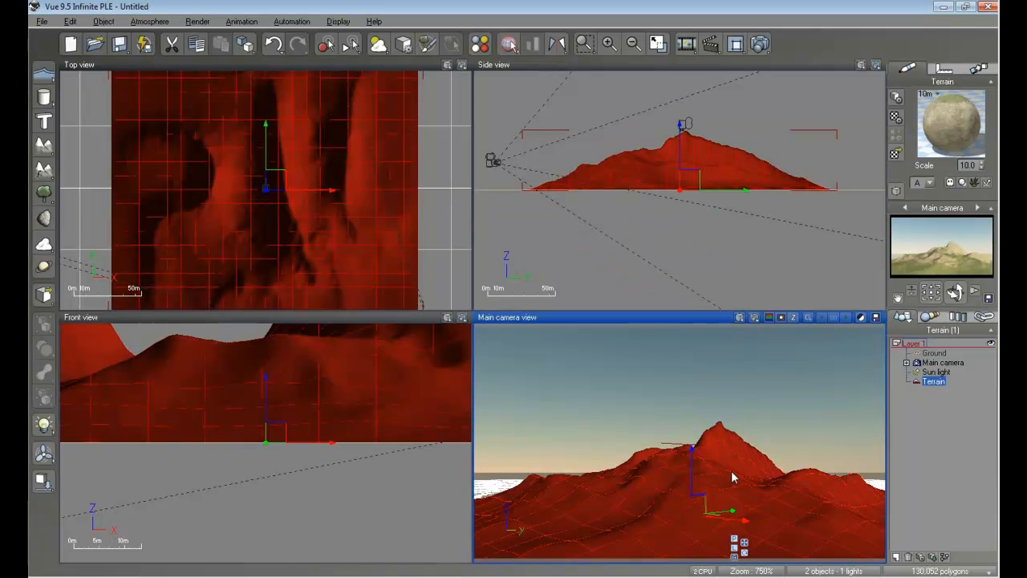
{"action": "left_click", "coordinate": [753, 318]}
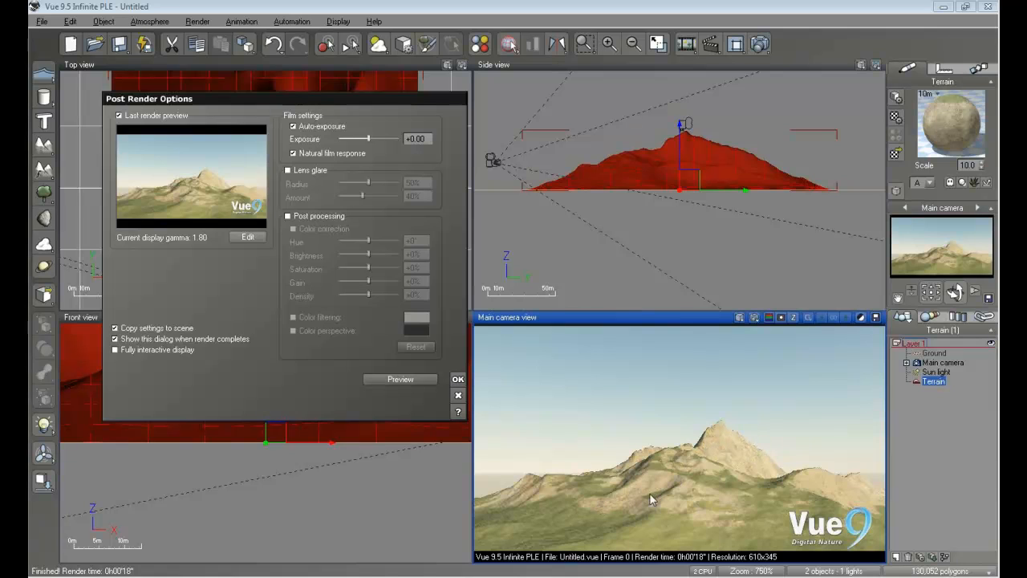
{"action": "left_click", "coordinate": [457, 379]}
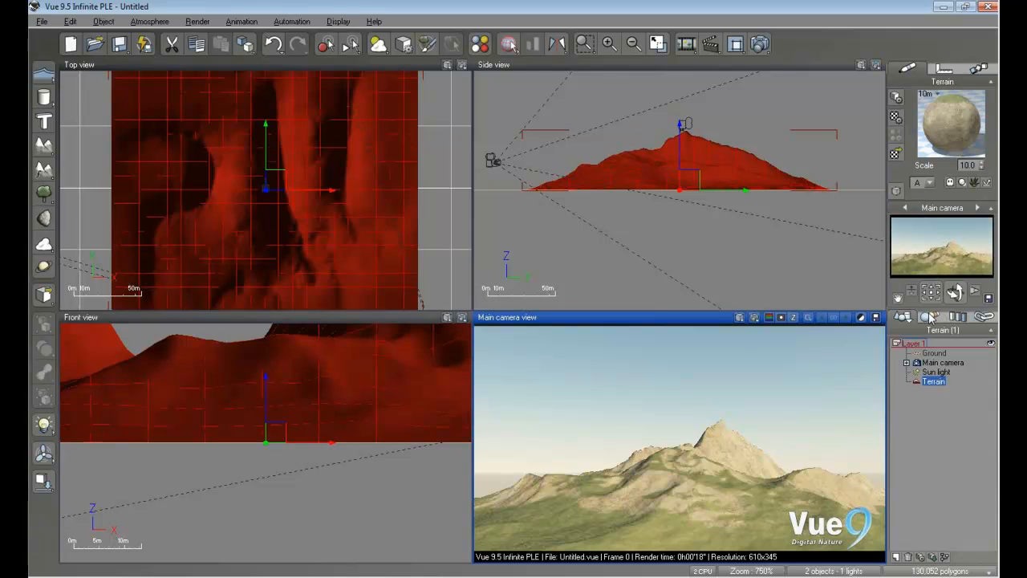
Look through the scene's materials and its library of master objects, and return to the layered object list
{"action": "left_click", "coordinate": [931, 317]}
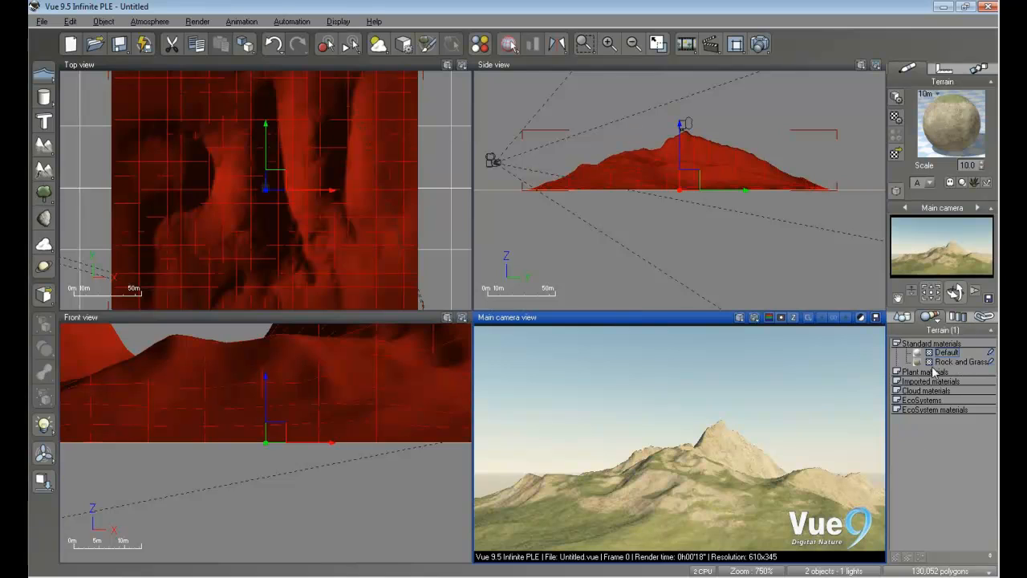
{"action": "left_click", "coordinate": [959, 317]}
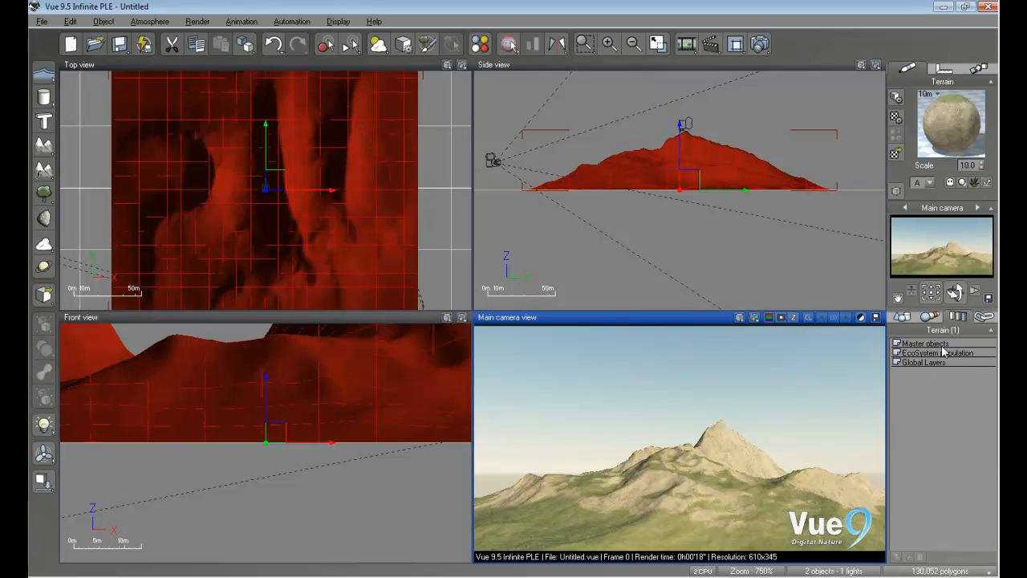
{"action": "left_click", "coordinate": [903, 318]}
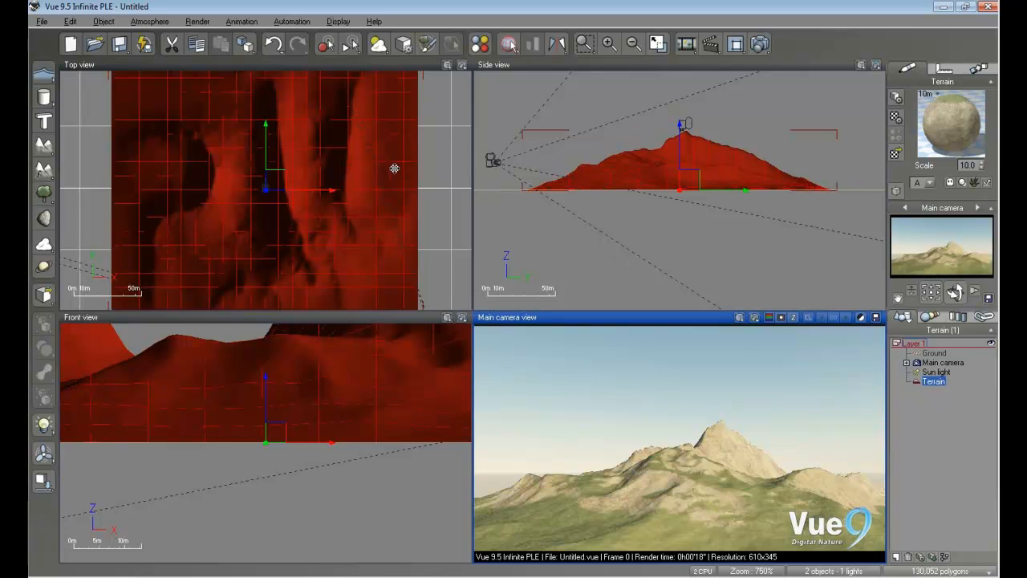
Enlarge the main camera view to fill the whole workspace and render it
{"action": "left_click", "coordinate": [656, 45]}
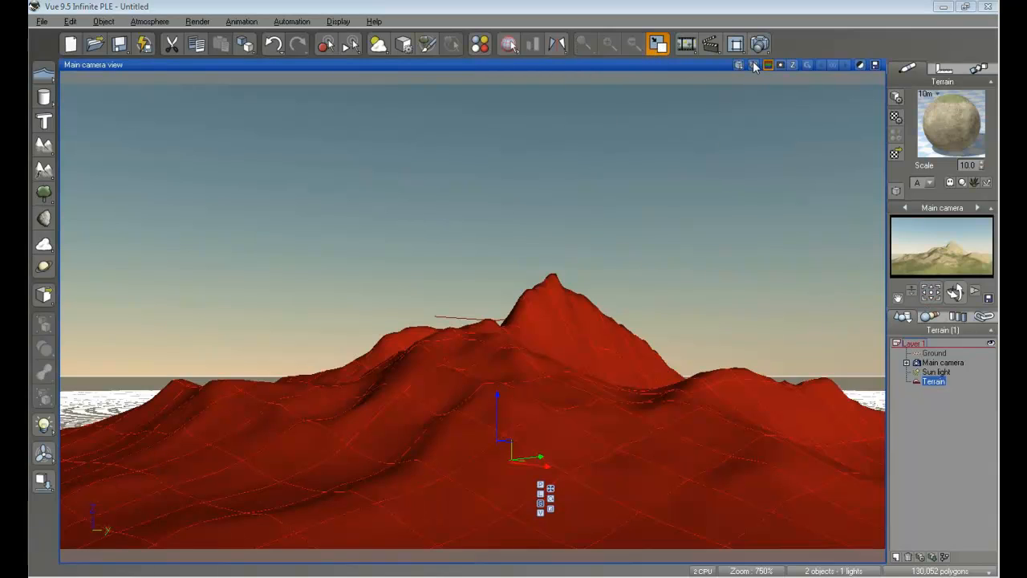
{"action": "left_click", "coordinate": [768, 65]}
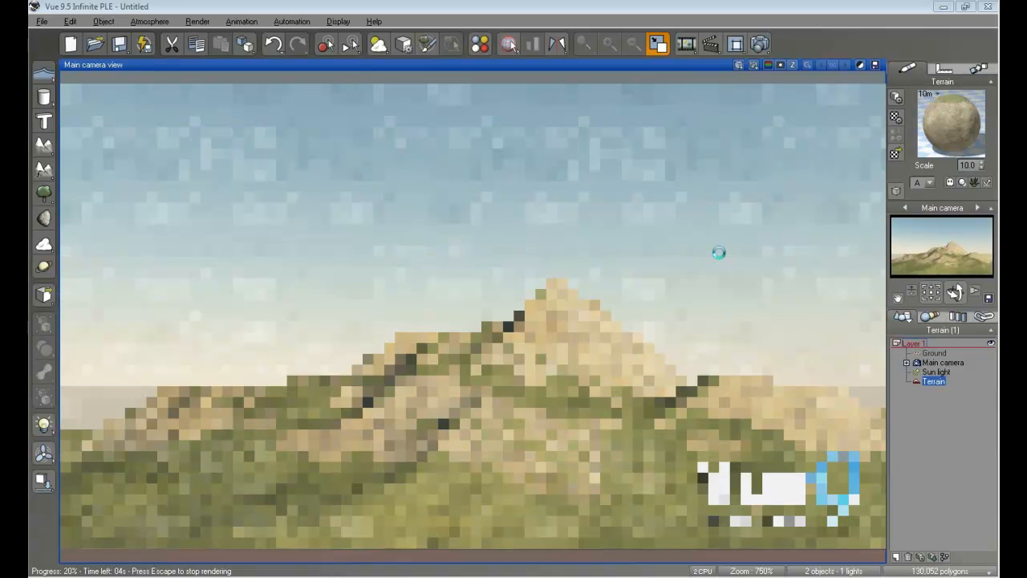